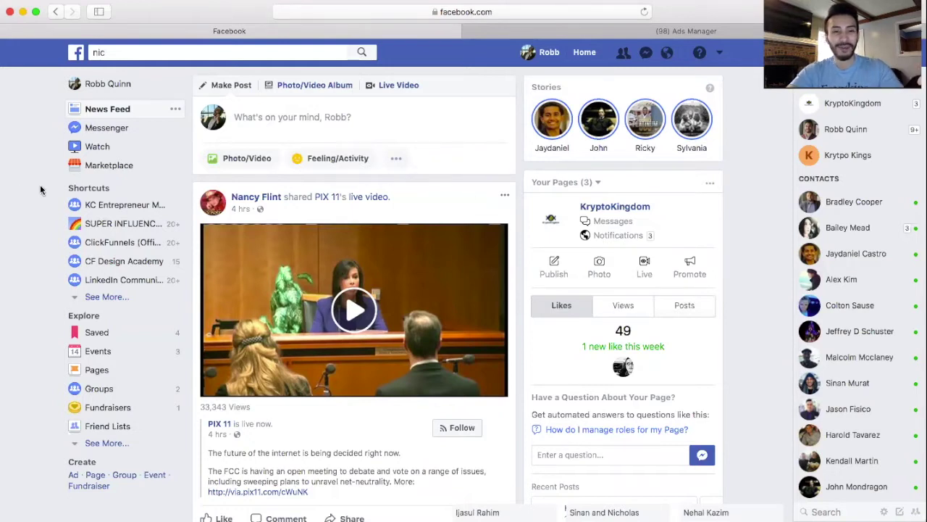
Browse the news feed for sponsored ads and group posts that attract reactions from people in the marketing niche
{"action": "scroll", "coordinate": [40, 189], "scroll_direction": "down", "scroll_amount": 3}
{"action": "scroll", "coordinate": [40, 190], "scroll_direction": "up", "scroll_amount": 3}
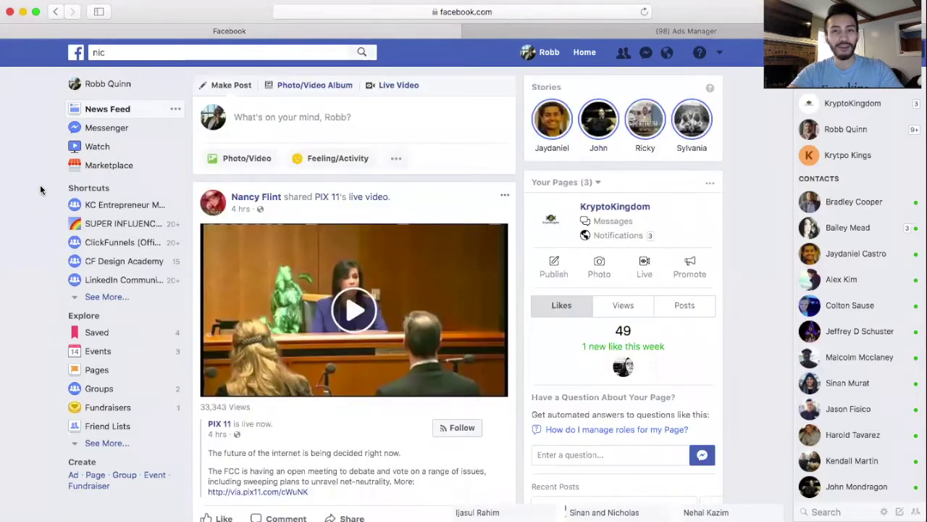
{"action": "scroll", "coordinate": [40, 190], "scroll_direction": "down", "scroll_amount": 2}
{"action": "scroll", "coordinate": [40, 190], "scroll_direction": "down", "scroll_amount": 3}
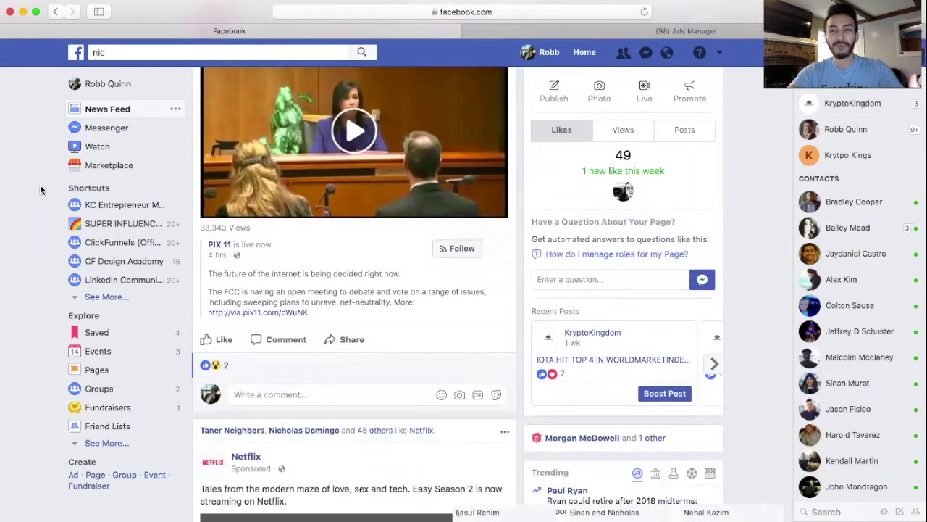
{"action": "scroll", "coordinate": [40, 189], "scroll_direction": "down", "scroll_amount": 2}
{"action": "scroll", "coordinate": [39, 190], "scroll_direction": "down", "scroll_amount": 1}
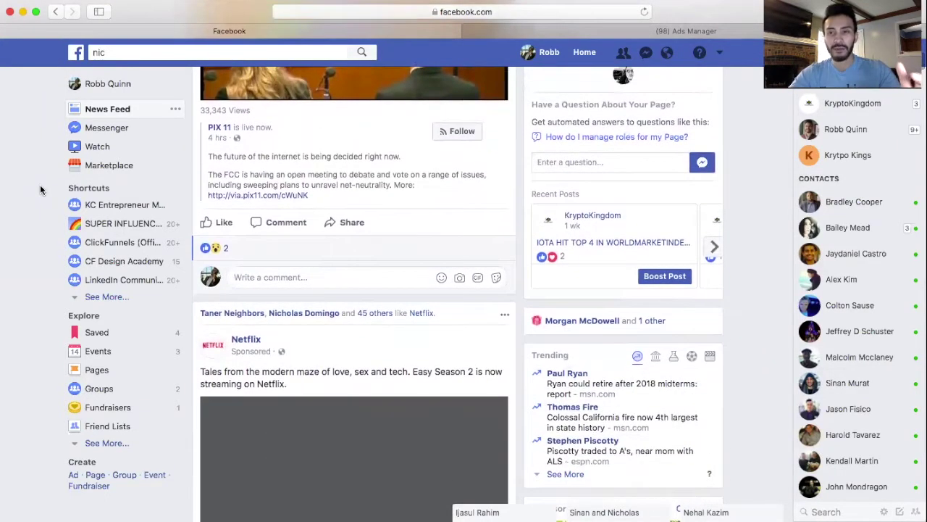
{"action": "scroll", "coordinate": [40, 190], "scroll_direction": "down", "scroll_amount": 3}
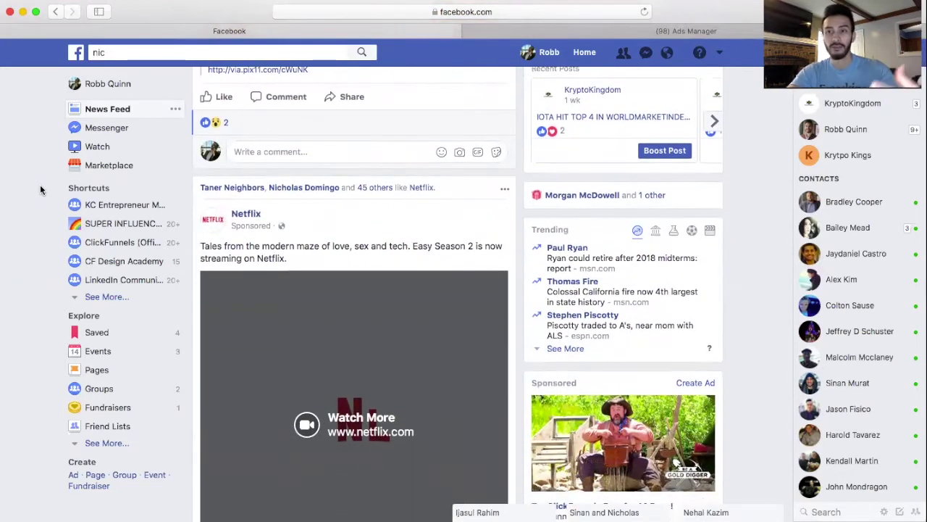
{"action": "scroll", "coordinate": [40, 184], "scroll_direction": "down", "scroll_amount": 4}
{"action": "scroll", "coordinate": [40, 185], "scroll_direction": "up", "scroll_amount": 3}
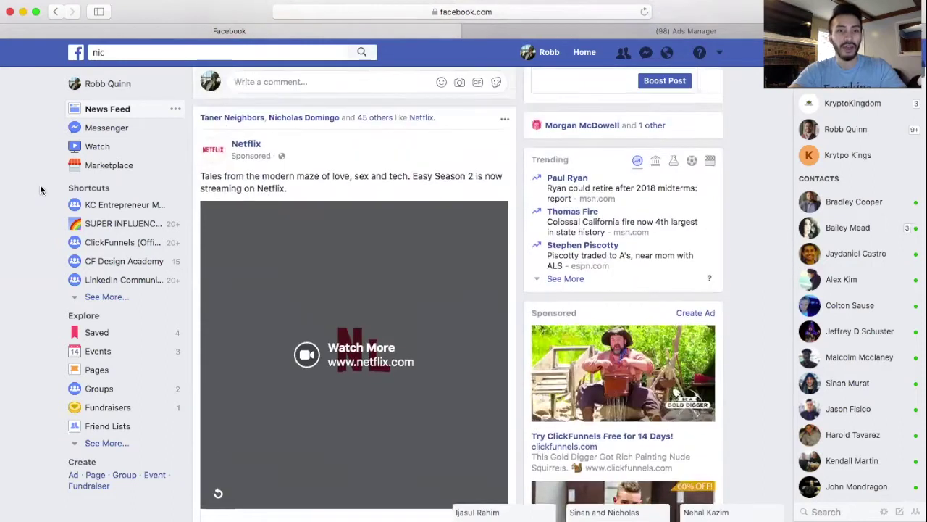
{"action": "scroll", "coordinate": [26, 187], "scroll_direction": "down", "scroll_amount": 8}
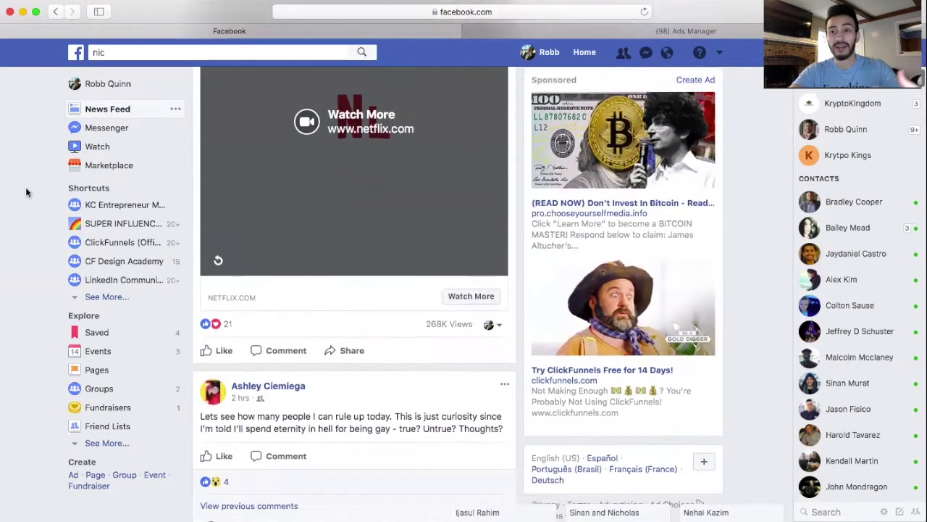
{"action": "scroll", "coordinate": [25, 190], "scroll_direction": "down", "scroll_amount": 5}
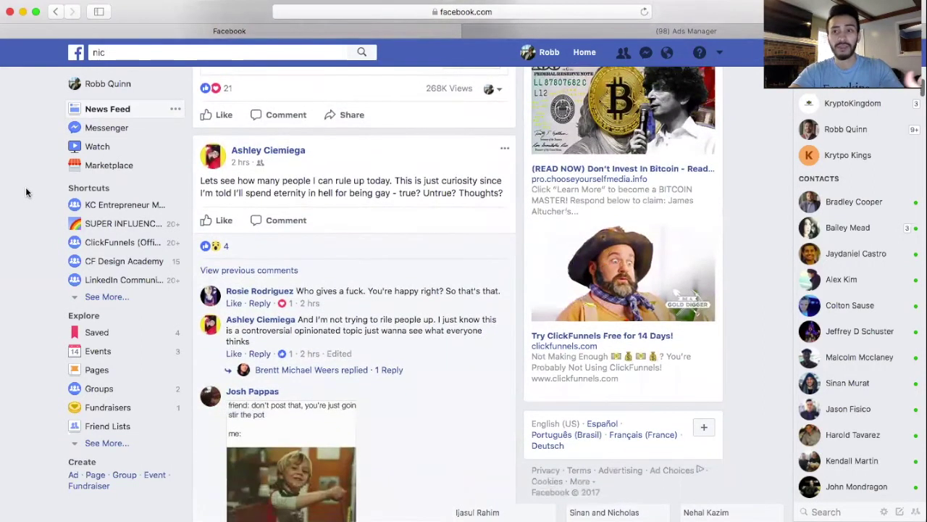
{"action": "scroll", "coordinate": [26, 190], "scroll_direction": "down", "scroll_amount": 10}
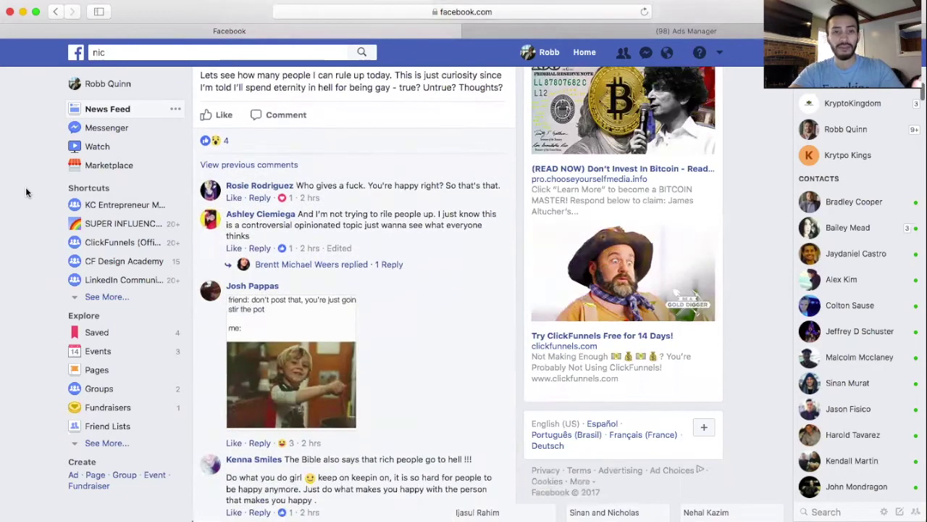
{"action": "scroll", "coordinate": [25, 191], "scroll_direction": "down", "scroll_amount": 13}
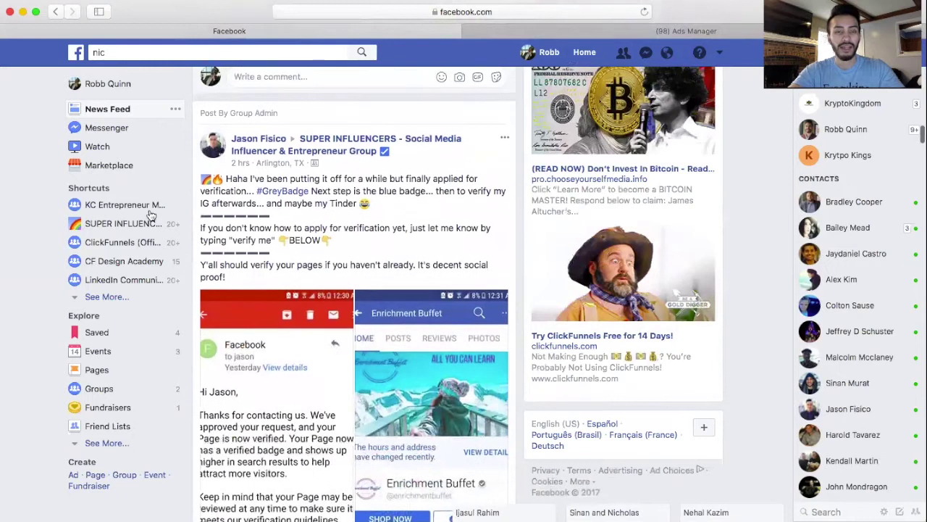
{"action": "scroll", "coordinate": [318, 250], "scroll_direction": "down", "scroll_amount": 1}
{"action": "scroll", "coordinate": [336, 228], "scroll_direction": "down", "scroll_amount": 6}
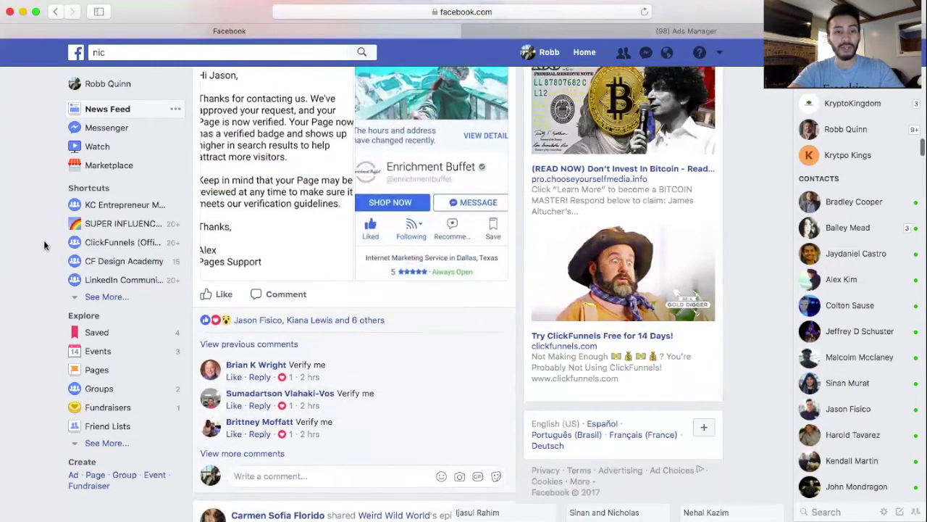
{"action": "scroll", "coordinate": [44, 245], "scroll_direction": "down", "scroll_amount": 15}
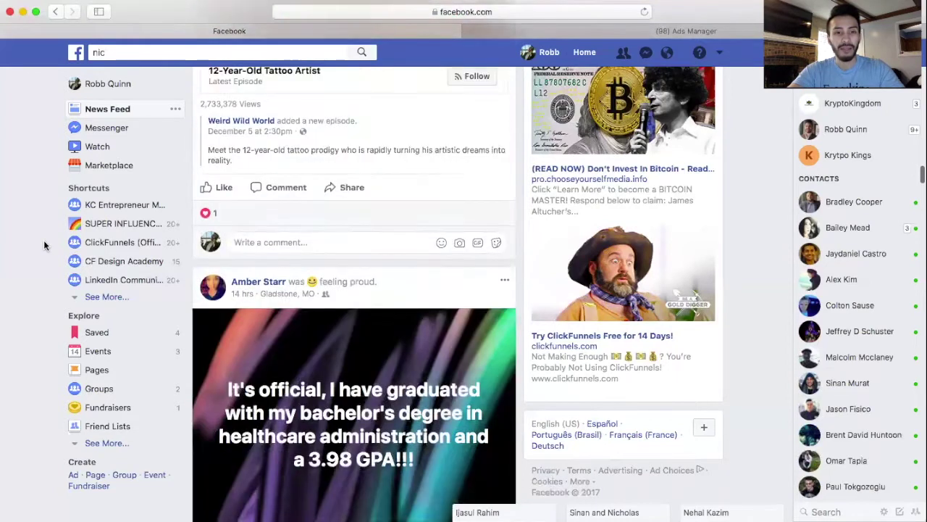
{"action": "scroll", "coordinate": [44, 245], "scroll_direction": "down", "scroll_amount": 17}
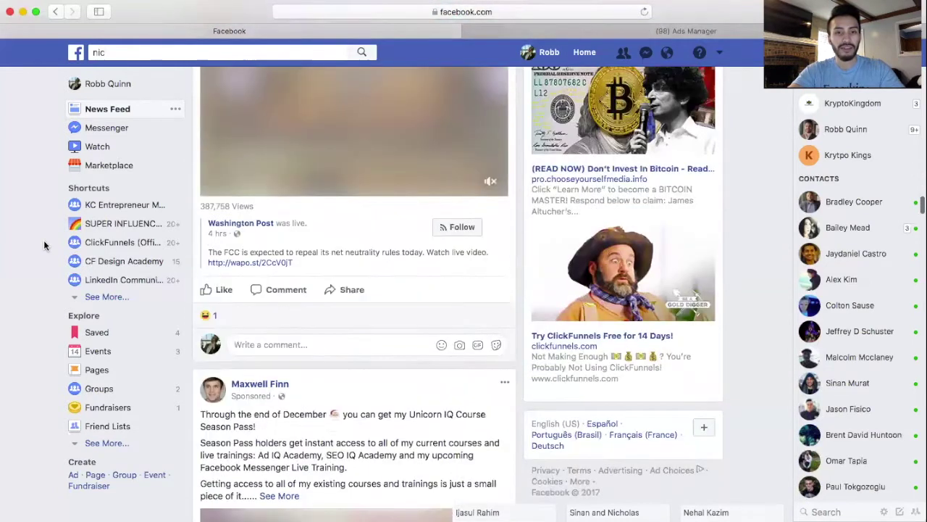
{"action": "scroll", "coordinate": [44, 245], "scroll_direction": "down", "scroll_amount": 9}
{"action": "scroll", "coordinate": [43, 245], "scroll_direction": "up", "scroll_amount": 3}
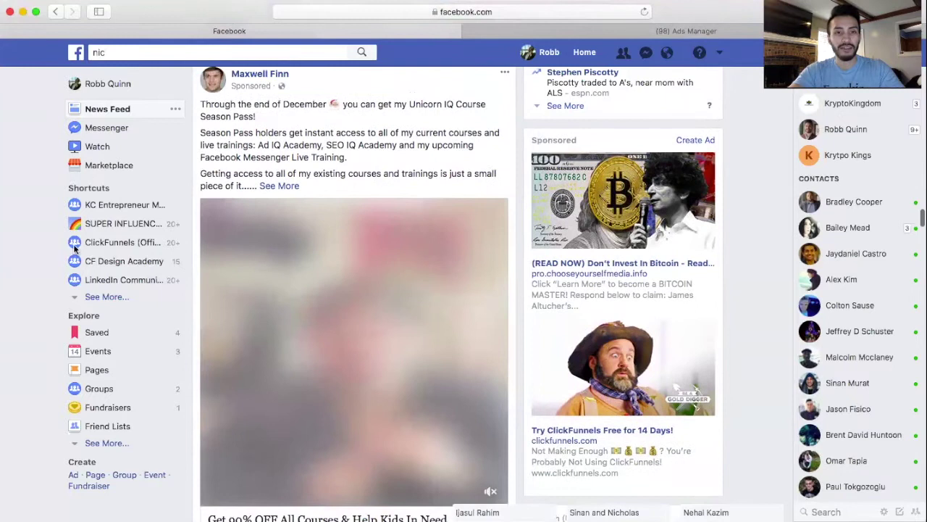
{"action": "scroll", "coordinate": [21, 165], "scroll_direction": "down", "scroll_amount": 8}
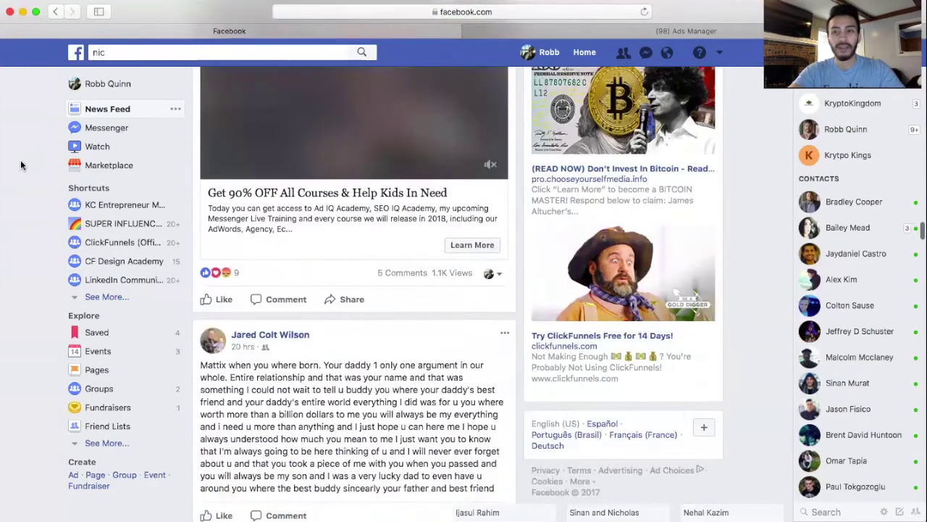
{"action": "scroll", "coordinate": [21, 165], "scroll_direction": "down", "scroll_amount": 5}
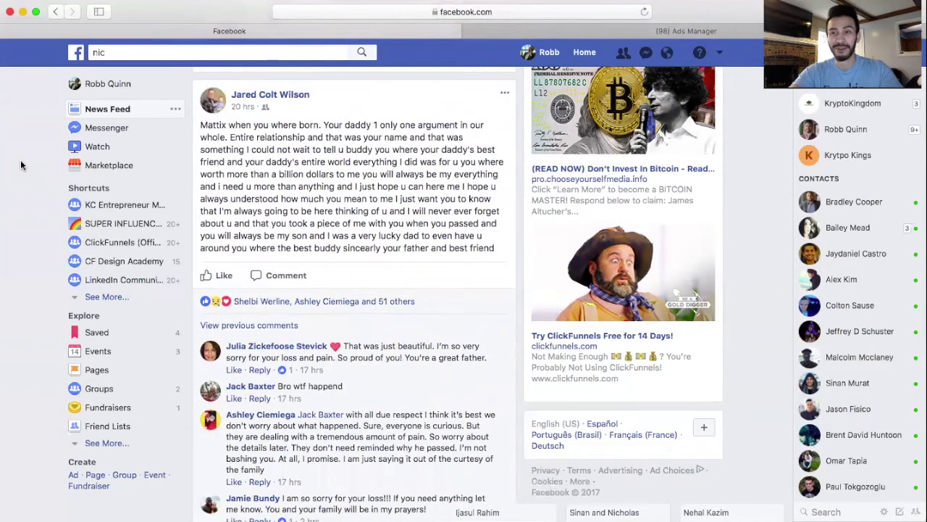
{"action": "scroll", "coordinate": [21, 165], "scroll_direction": "down", "scroll_amount": 10}
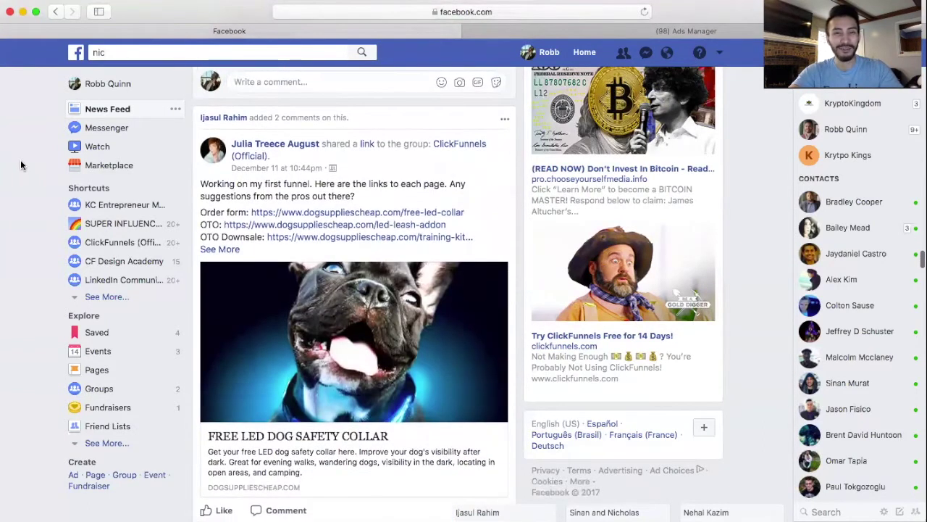
{"action": "scroll", "coordinate": [20, 166], "scroll_direction": "down", "scroll_amount": 16}
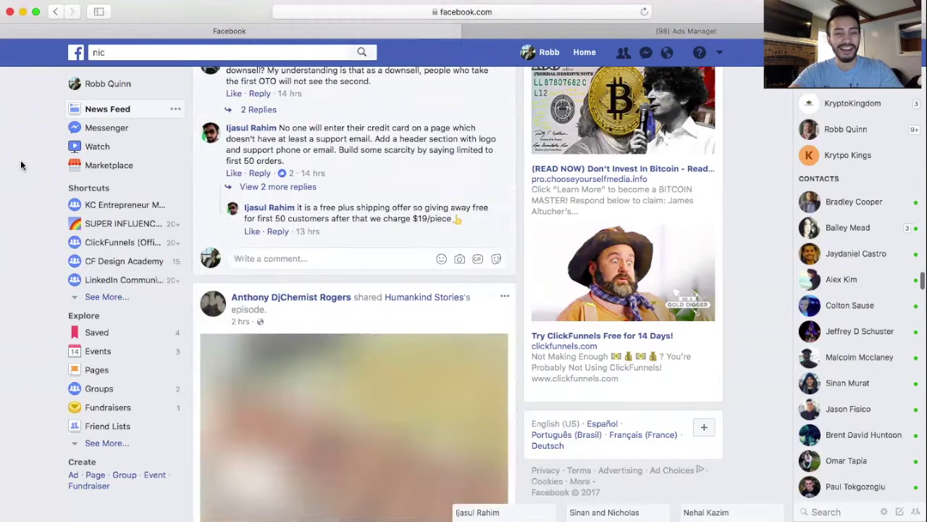
{"action": "scroll", "coordinate": [20, 166], "scroll_direction": "down", "scroll_amount": 20}
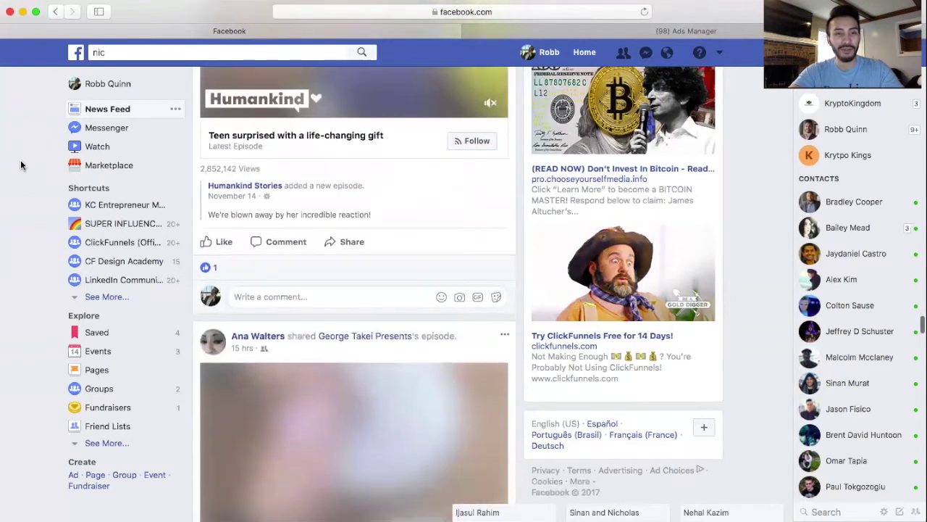
{"action": "scroll", "coordinate": [20, 165], "scroll_direction": "down", "scroll_amount": 20}
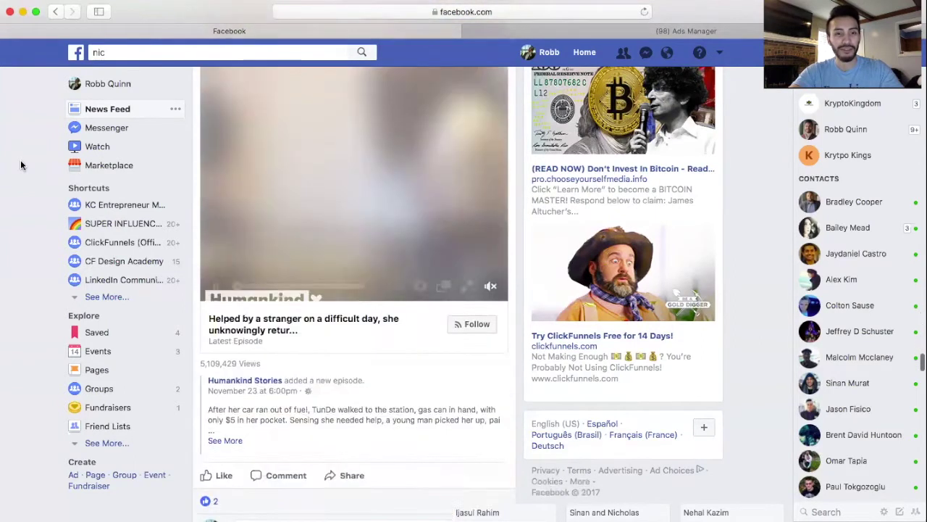
{"action": "scroll", "coordinate": [20, 165], "scroll_direction": "down", "scroll_amount": 14}
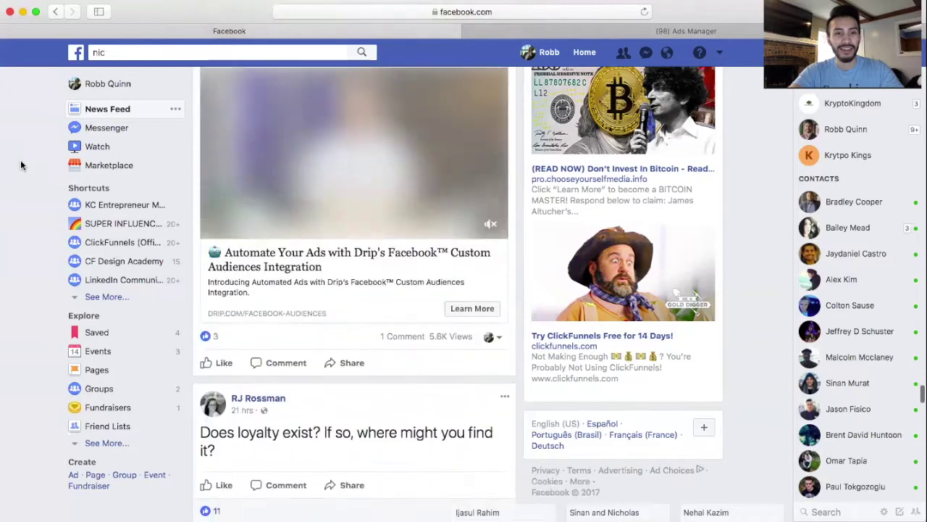
Examine Drip's sponsored post about automating Facebook ads and review the list of people who reacted to it
{"action": "scroll", "coordinate": [20, 165], "scroll_direction": "up", "scroll_amount": 1}
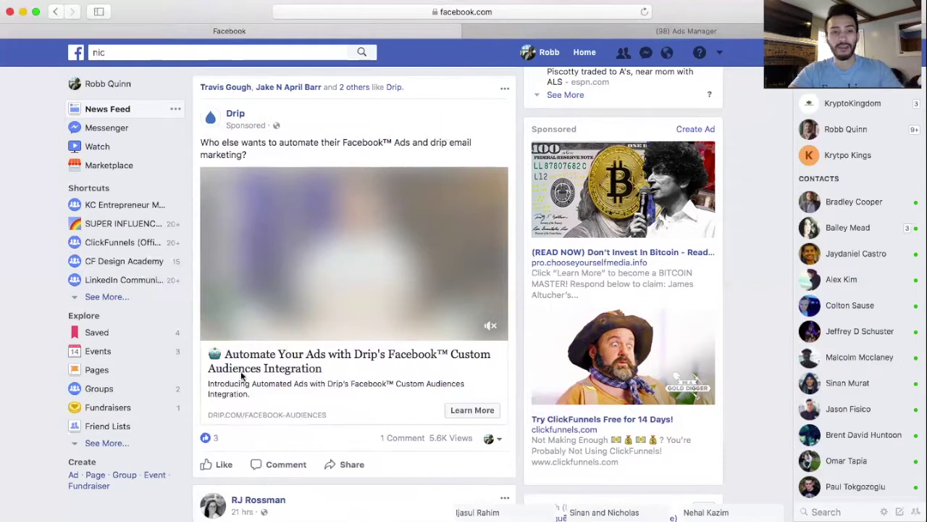
{"action": "scroll", "coordinate": [279, 427], "scroll_direction": "down", "scroll_amount": 1}
{"action": "scroll", "coordinate": [246, 341], "scroll_direction": "up", "scroll_amount": 2}
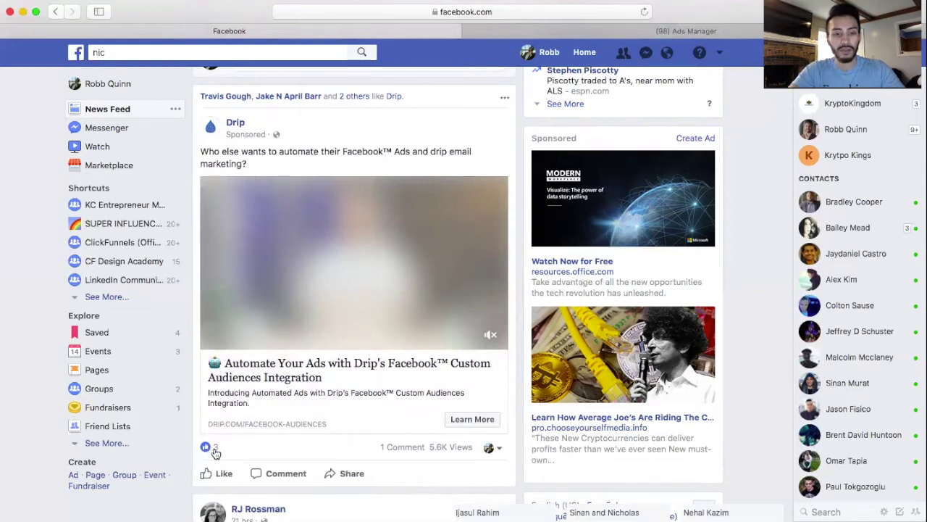
{"action": "mouse_move", "coordinate": [215, 452]}
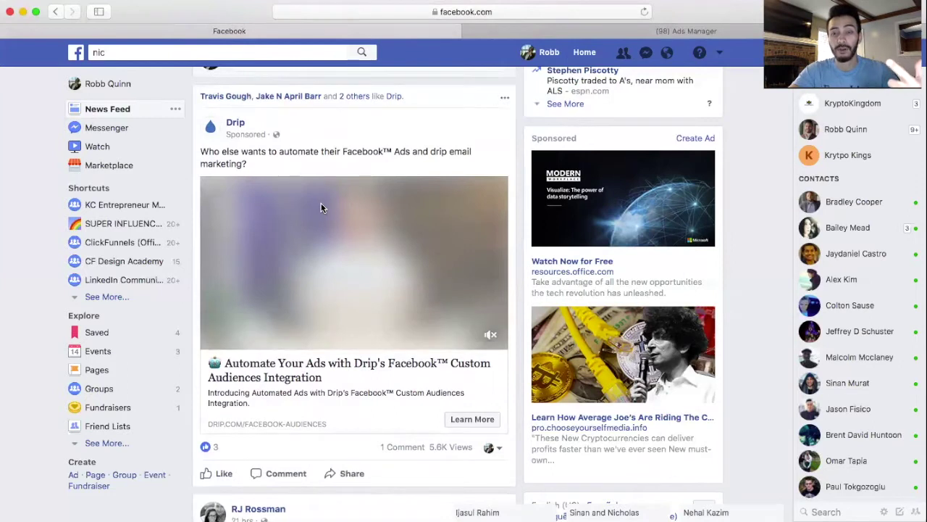
{"action": "left_click", "coordinate": [210, 447]}
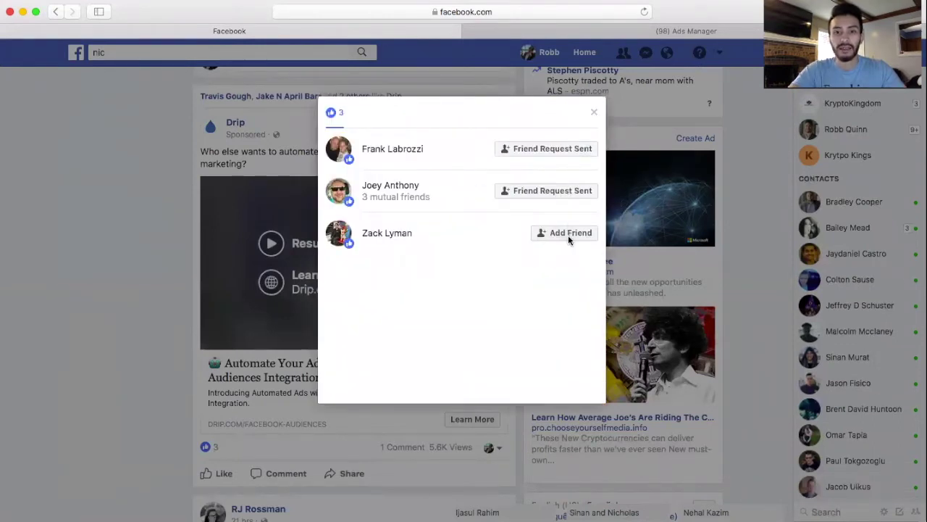
{"action": "left_click", "coordinate": [594, 115]}
Go back through the news feed to the SUPER INFLUENCERS group admin's verification post and open the list of people who reacted
{"action": "scroll", "coordinate": [322, 289], "scroll_direction": "up", "scroll_amount": 10}
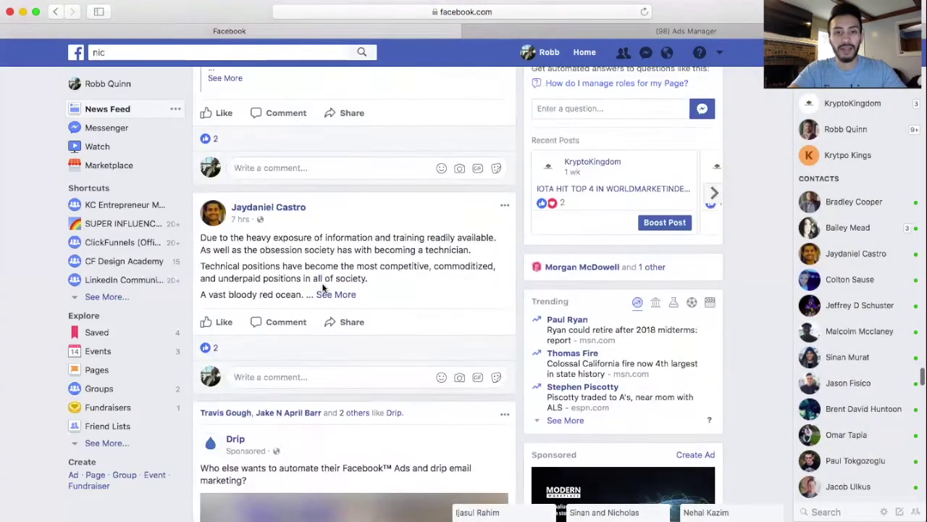
{"action": "scroll", "coordinate": [323, 289], "scroll_direction": "up", "scroll_amount": 15}
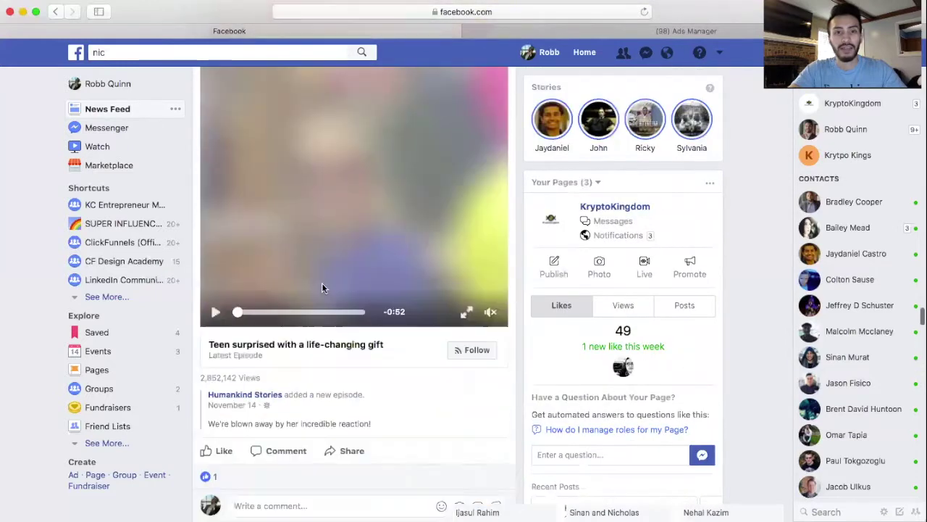
{"action": "scroll", "coordinate": [323, 288], "scroll_direction": "up", "scroll_amount": 15}
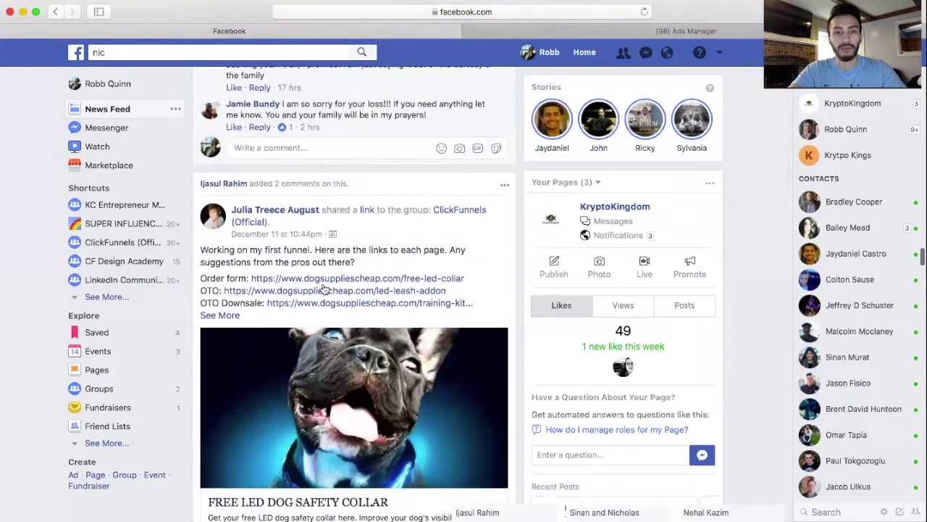
{"action": "scroll", "coordinate": [323, 288], "scroll_direction": "up", "scroll_amount": 15}
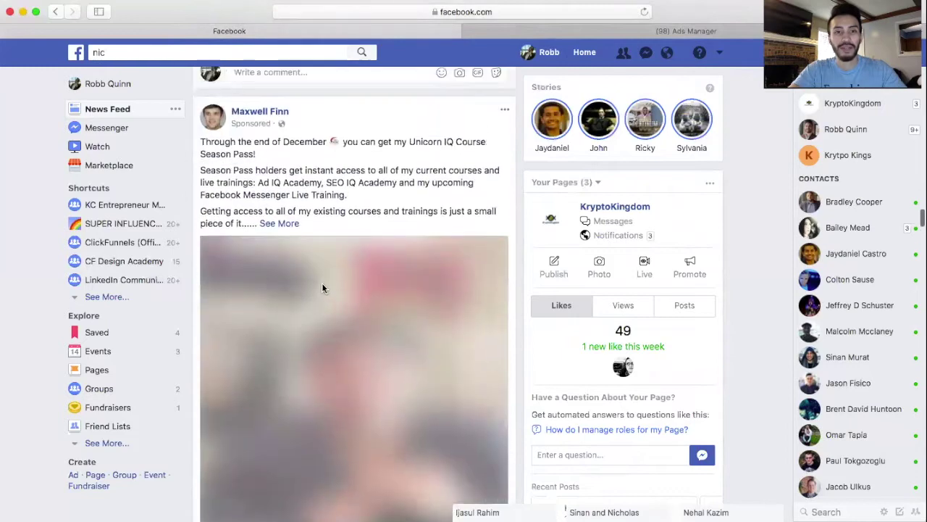
{"action": "scroll", "coordinate": [323, 288], "scroll_direction": "up", "scroll_amount": 15}
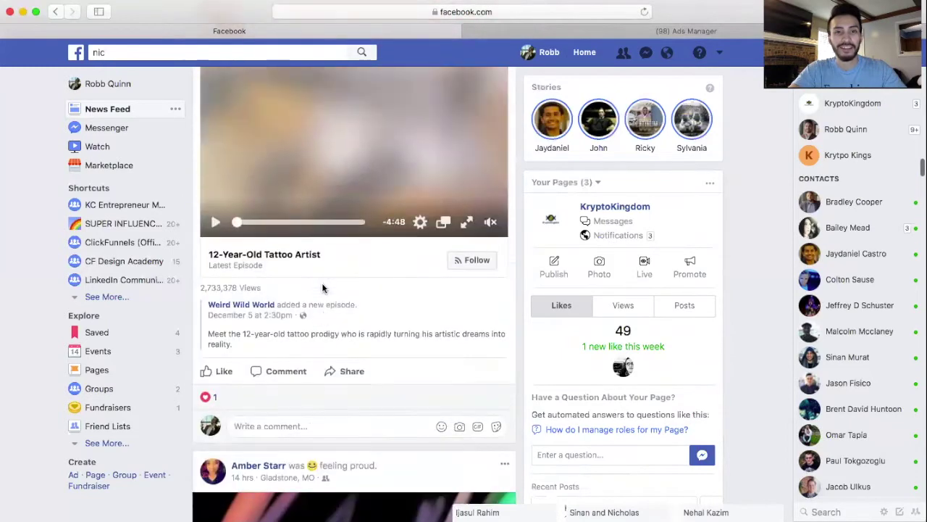
{"action": "scroll", "coordinate": [324, 288], "scroll_direction": "up", "scroll_amount": 3}
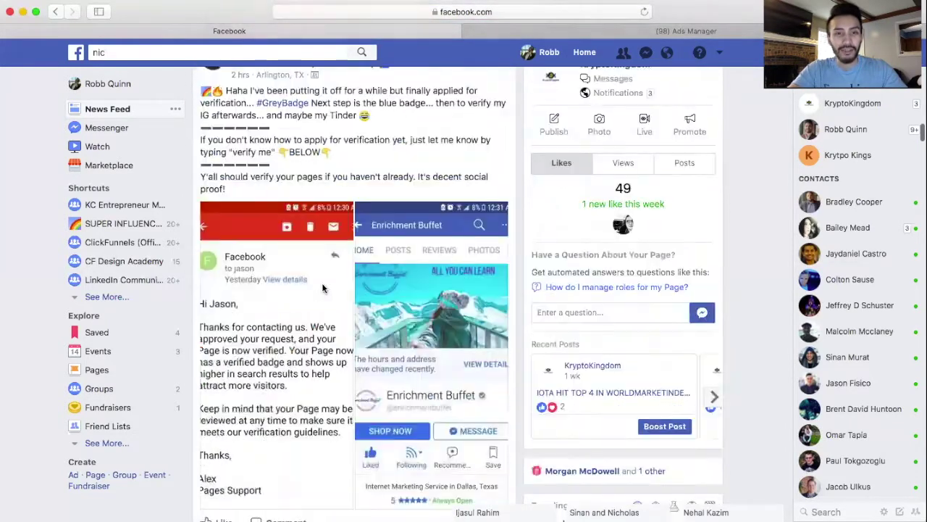
{"action": "scroll", "coordinate": [323, 298], "scroll_direction": "up", "scroll_amount": 2}
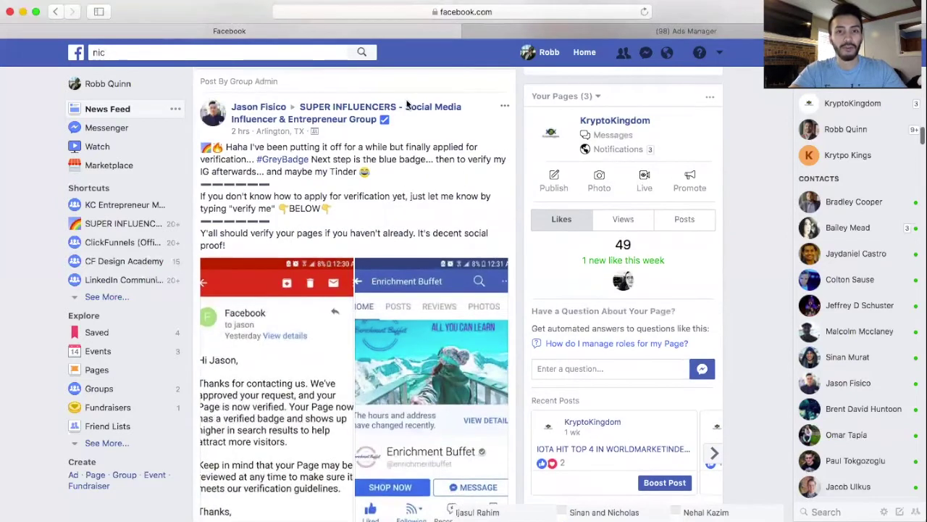
{"action": "scroll", "coordinate": [285, 235], "scroll_direction": "down", "scroll_amount": 6}
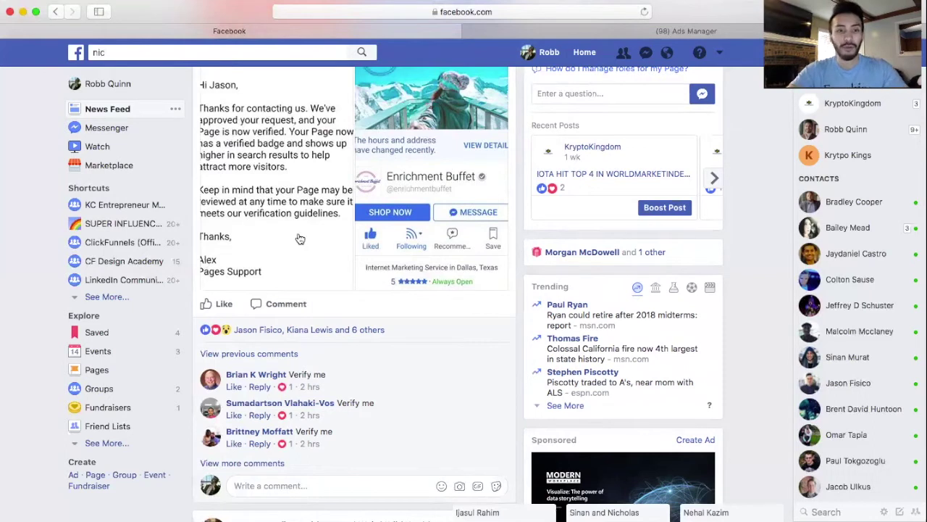
{"action": "left_click", "coordinate": [371, 328]}
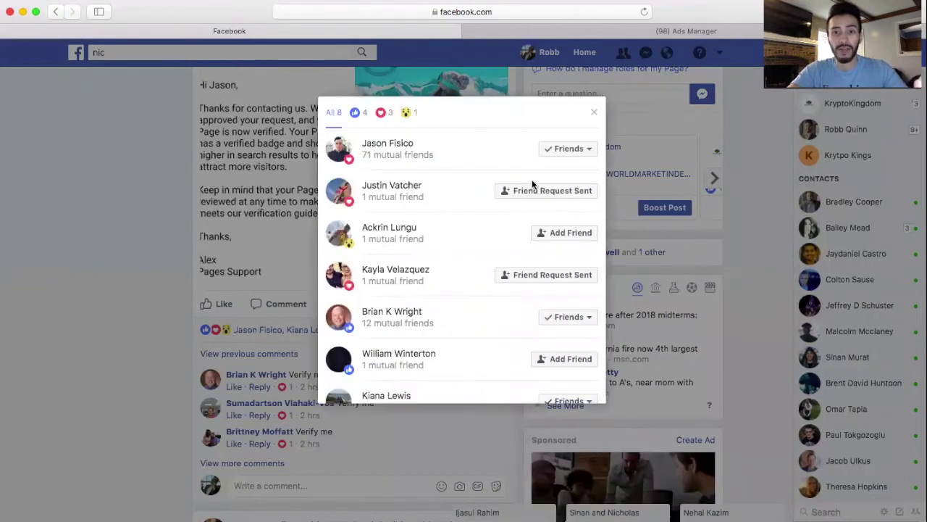
Filter the post's reactions to Wow and send a friend request to the person listed there
{"action": "left_click", "coordinate": [408, 114]}
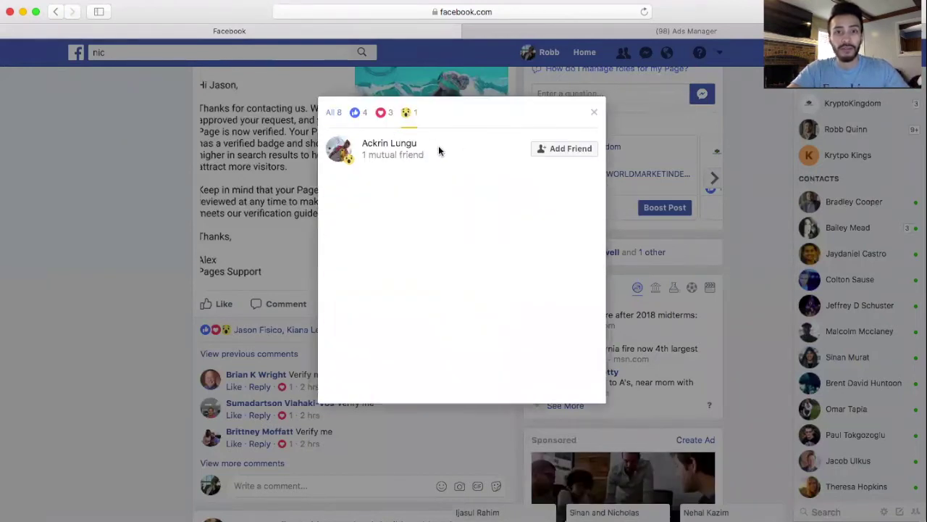
{"action": "left_click", "coordinate": [381, 113]}
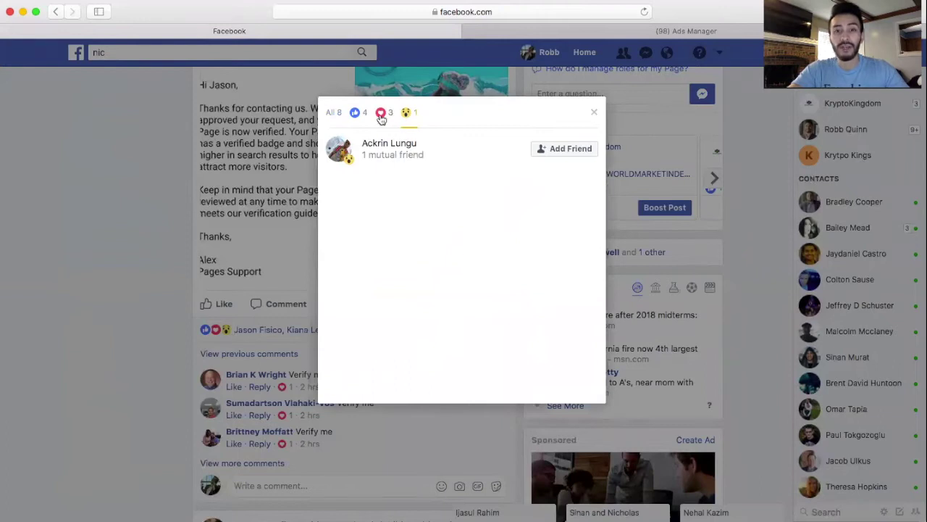
{"action": "left_click", "coordinate": [409, 114]}
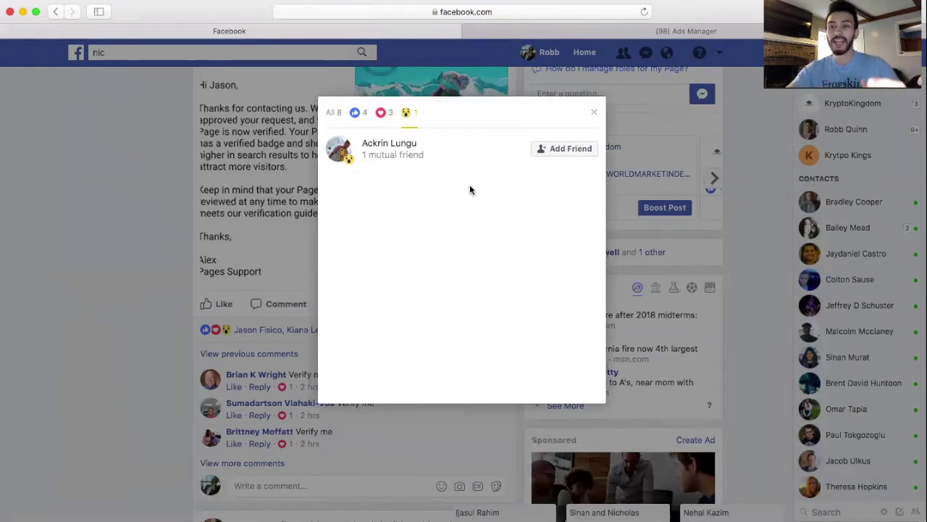
{"action": "left_click", "coordinate": [564, 149]}
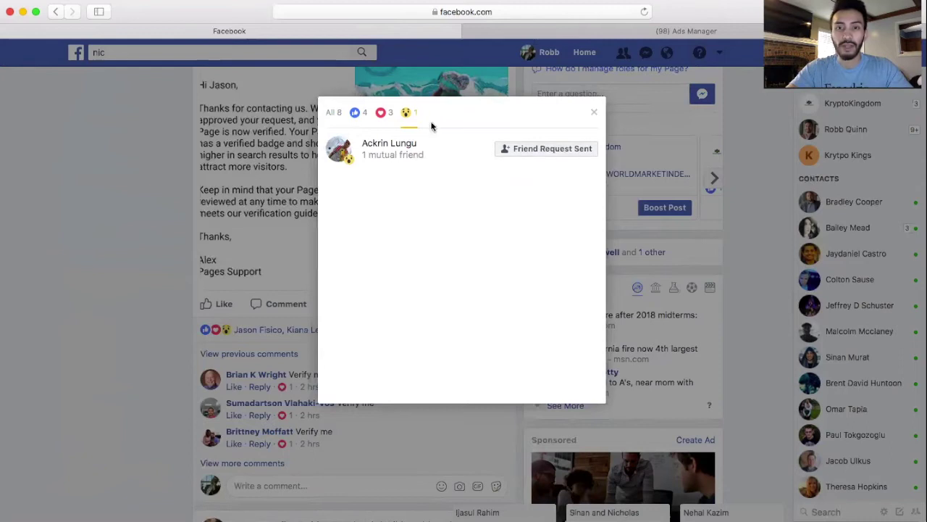
Check the Love and Like reactions, send a friend request to the Like reactor not yet added, and close the list
{"action": "left_click", "coordinate": [384, 113]}
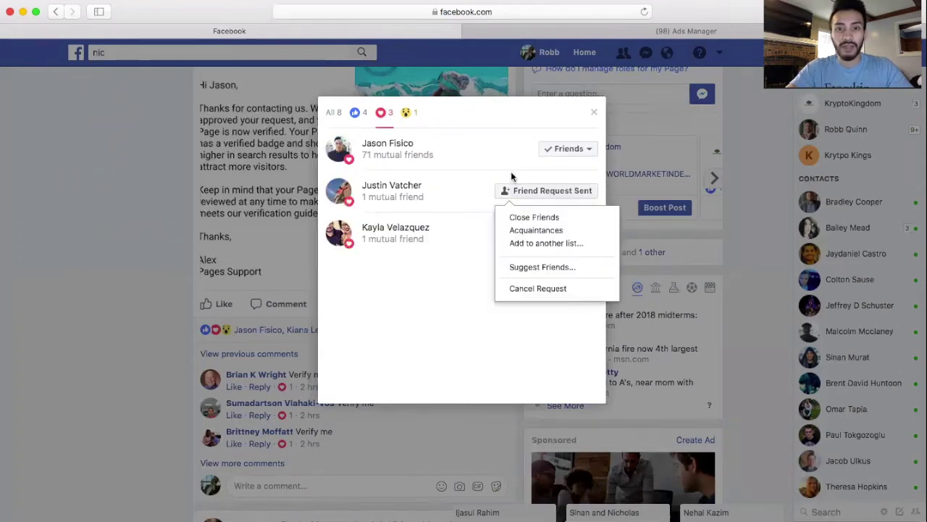
{"action": "left_click", "coordinate": [357, 114]}
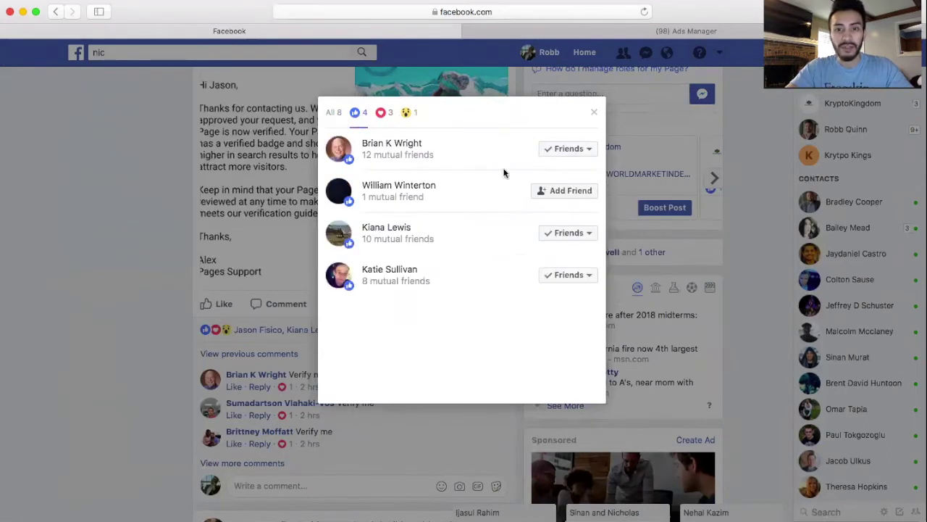
{"action": "left_click", "coordinate": [557, 192]}
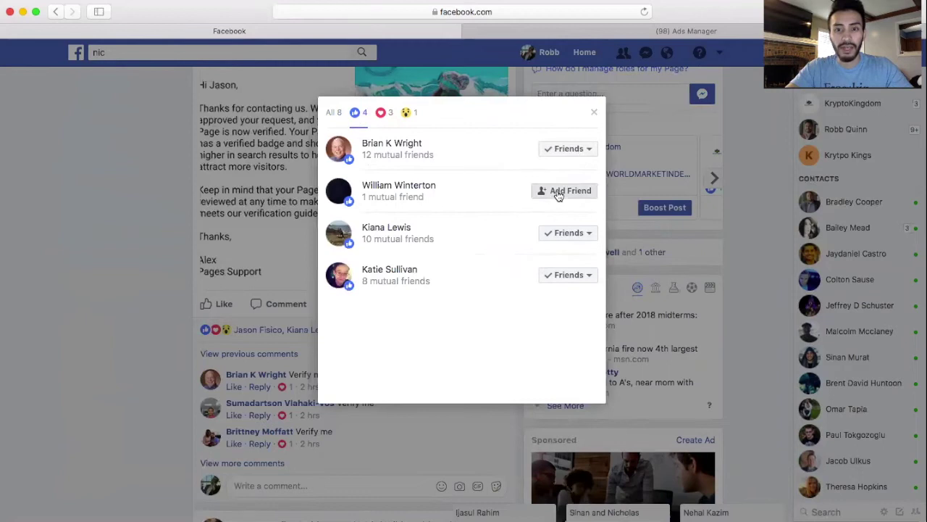
{"action": "left_click", "coordinate": [594, 114]}
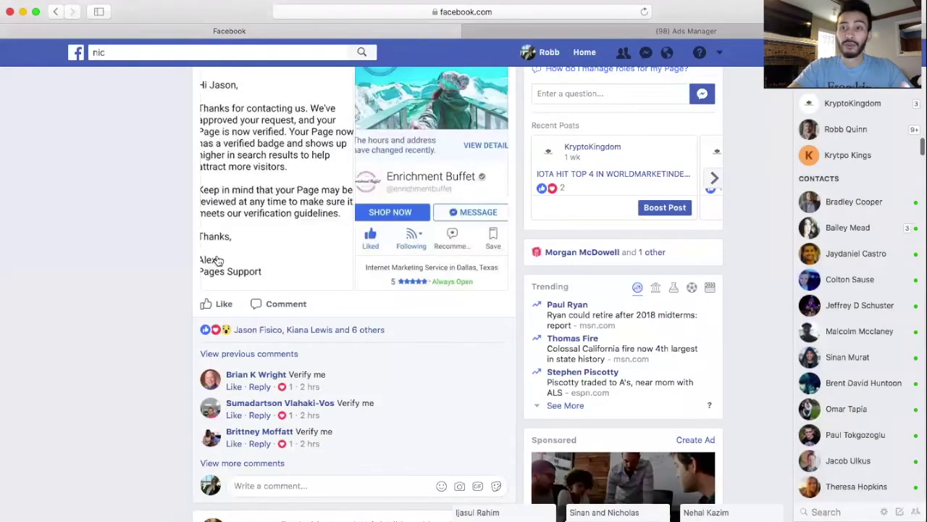
Look through the news feed for niche-related ads and posts, down to Drip's sponsored post about automating Facebook ads
{"action": "scroll", "coordinate": [271, 235], "scroll_direction": "down", "scroll_amount": 15}
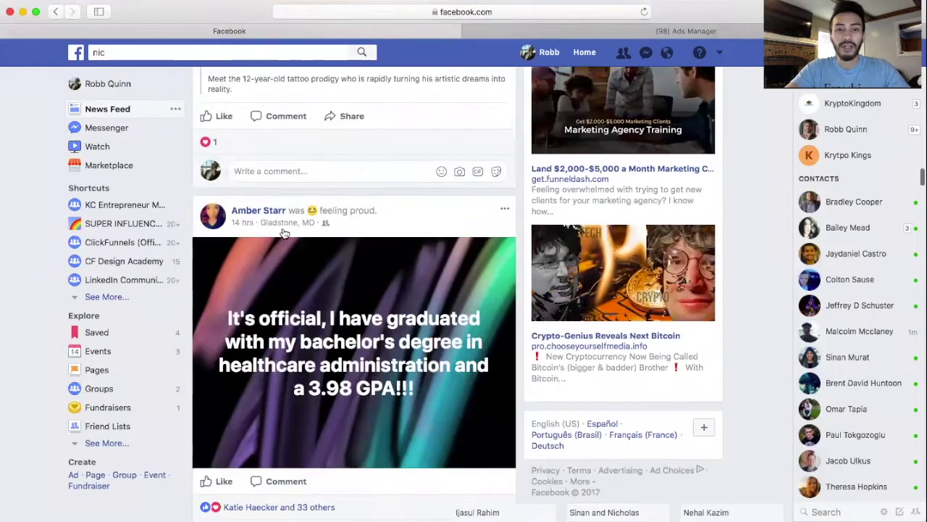
{"action": "scroll", "coordinate": [283, 232], "scroll_direction": "down", "scroll_amount": 2}
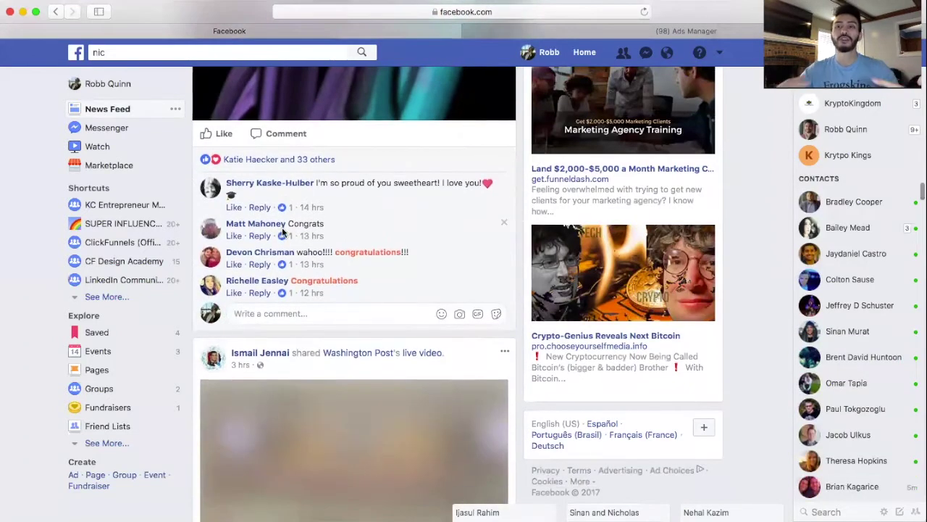
{"action": "scroll", "coordinate": [283, 232], "scroll_direction": "down", "scroll_amount": 6}
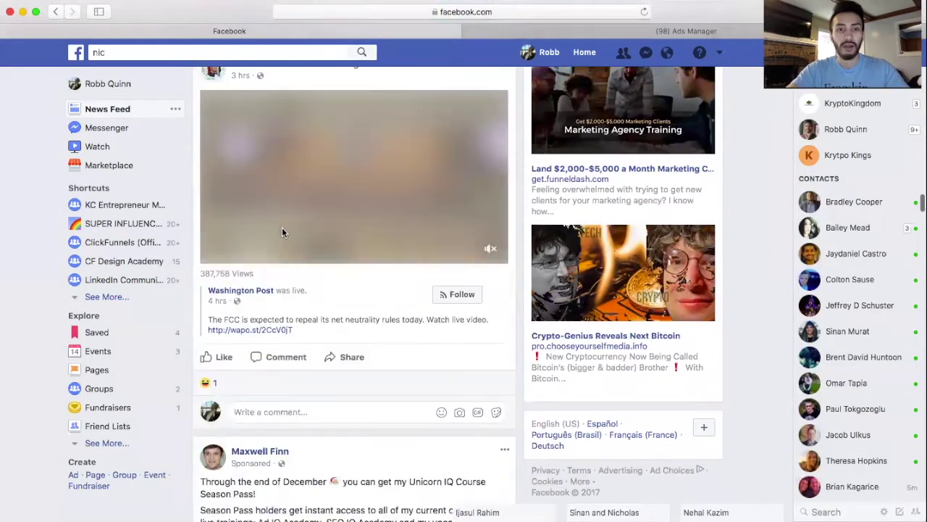
{"action": "scroll", "coordinate": [284, 232], "scroll_direction": "down", "scroll_amount": 8}
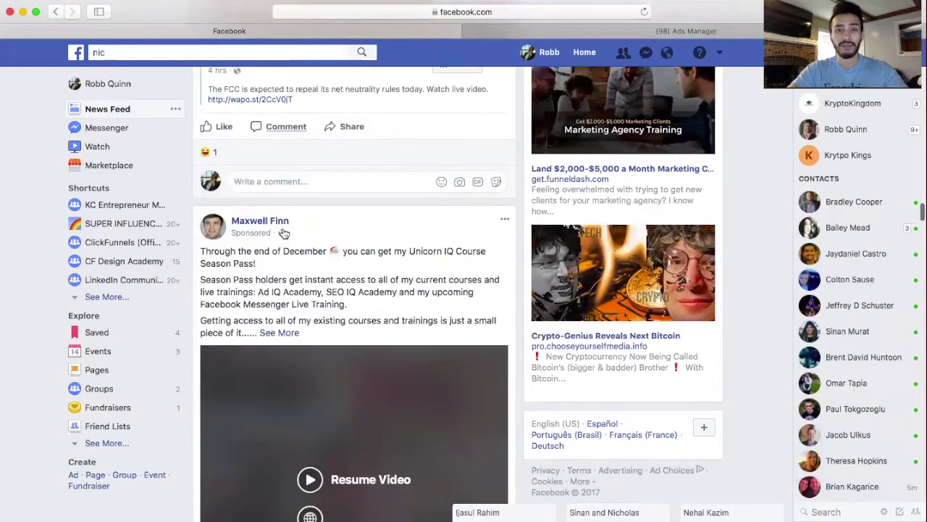
{"action": "scroll", "coordinate": [284, 233], "scroll_direction": "down", "scroll_amount": 16}
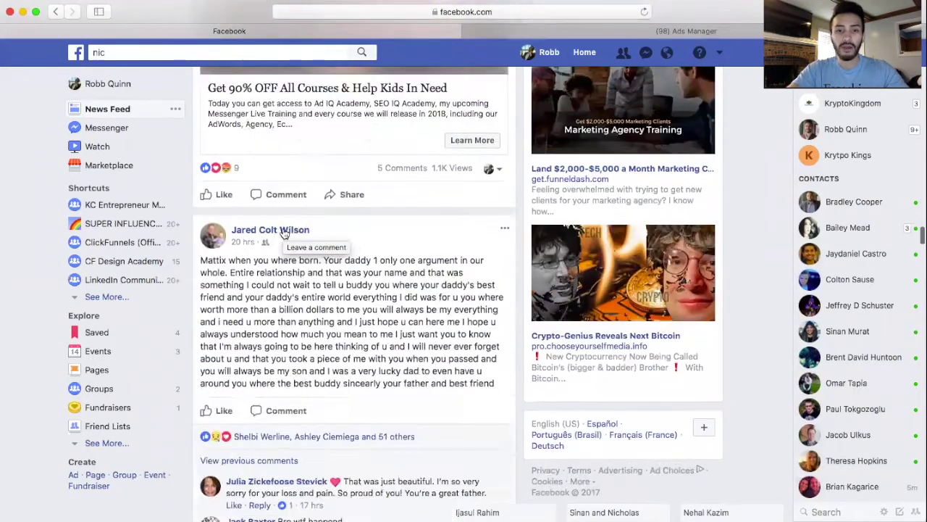
{"action": "scroll", "coordinate": [284, 233], "scroll_direction": "down", "scroll_amount": 15}
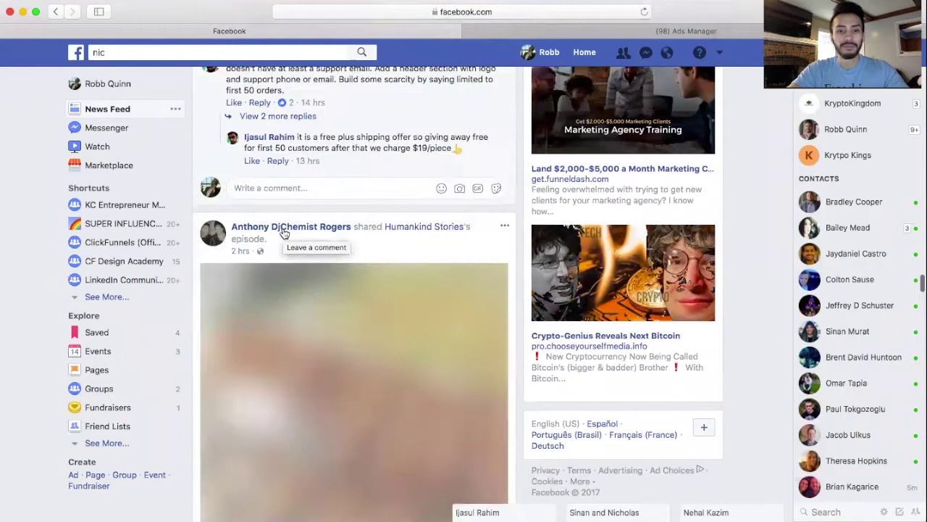
{"action": "scroll", "coordinate": [284, 232], "scroll_direction": "down", "scroll_amount": 18}
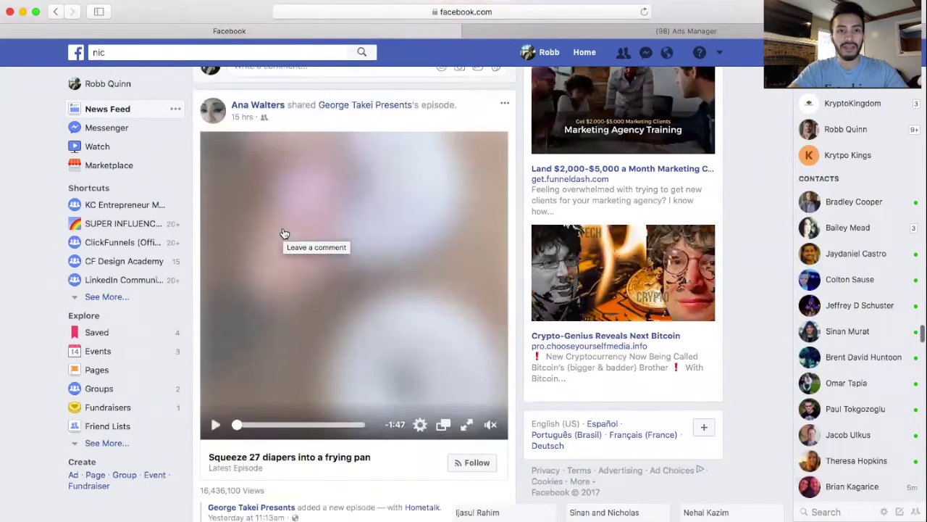
{"action": "scroll", "coordinate": [284, 232], "scroll_direction": "down", "scroll_amount": 15}
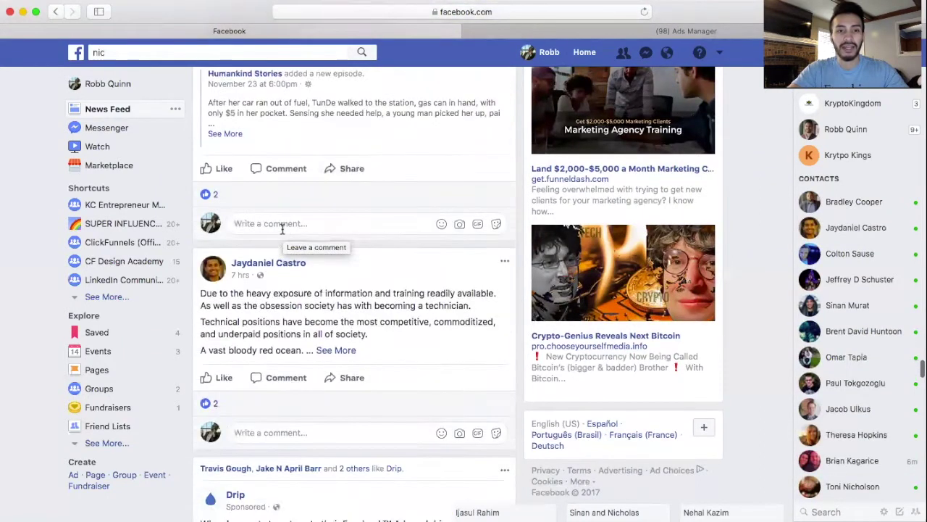
{"action": "scroll", "coordinate": [282, 229], "scroll_direction": "up", "scroll_amount": 10}
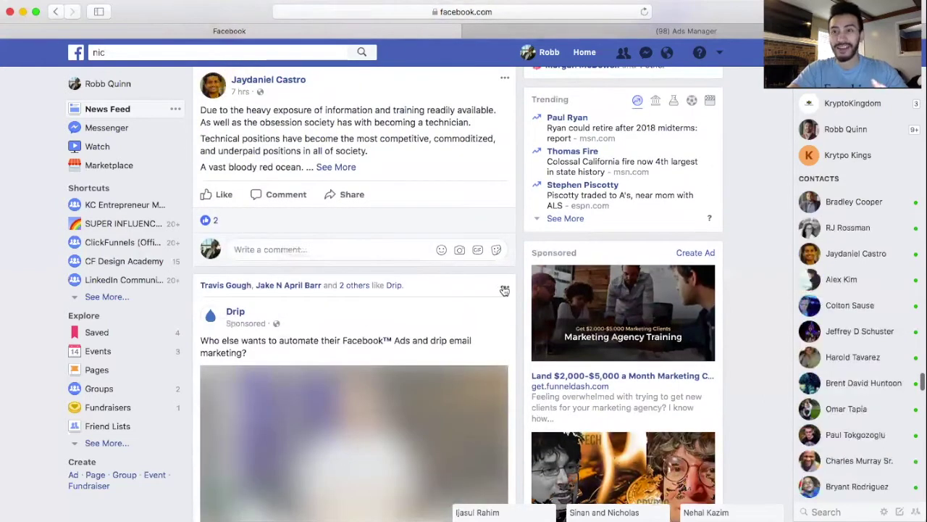
Examine why Drip's ad is being shown, reading the location, age range and audience it targets, and close the explanation
{"action": "left_click", "coordinate": [505, 290]}
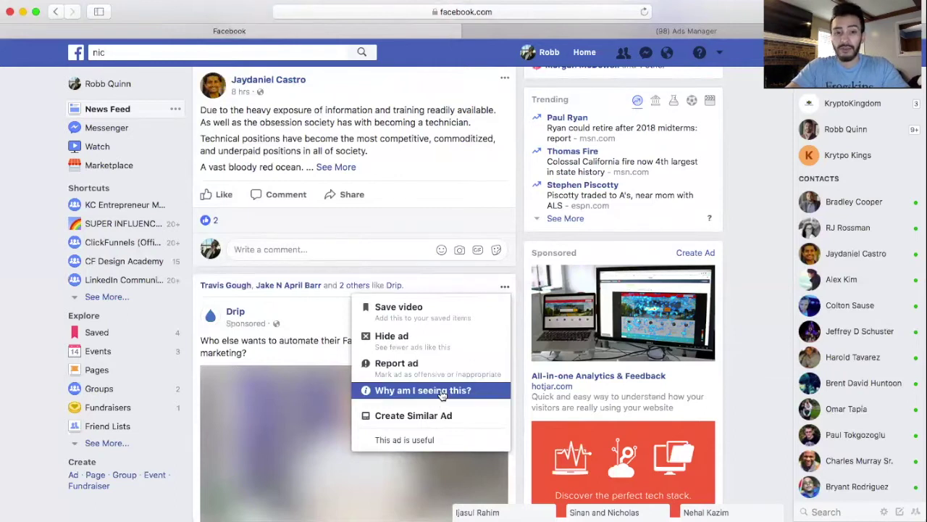
{"action": "left_click", "coordinate": [442, 392]}
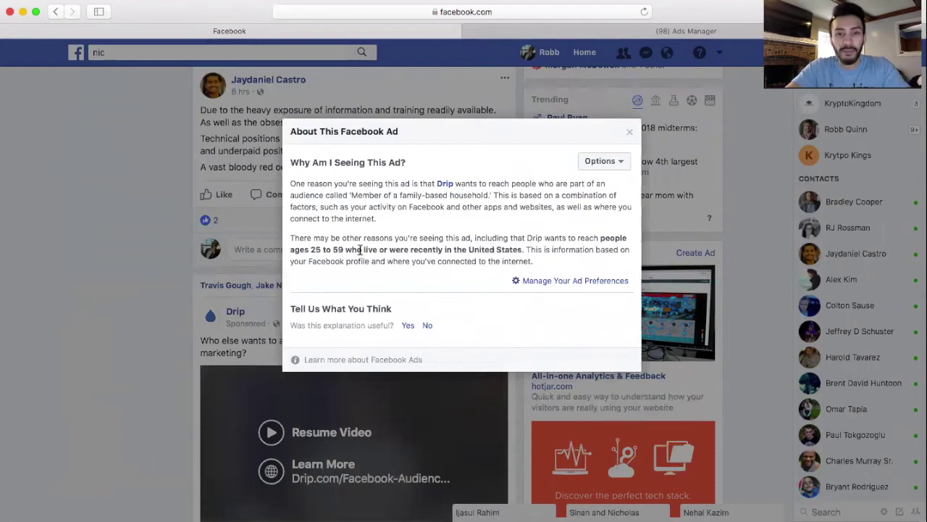
{"action": "left_click_drag", "start_coordinate": [362, 250], "coordinate": [521, 250]}
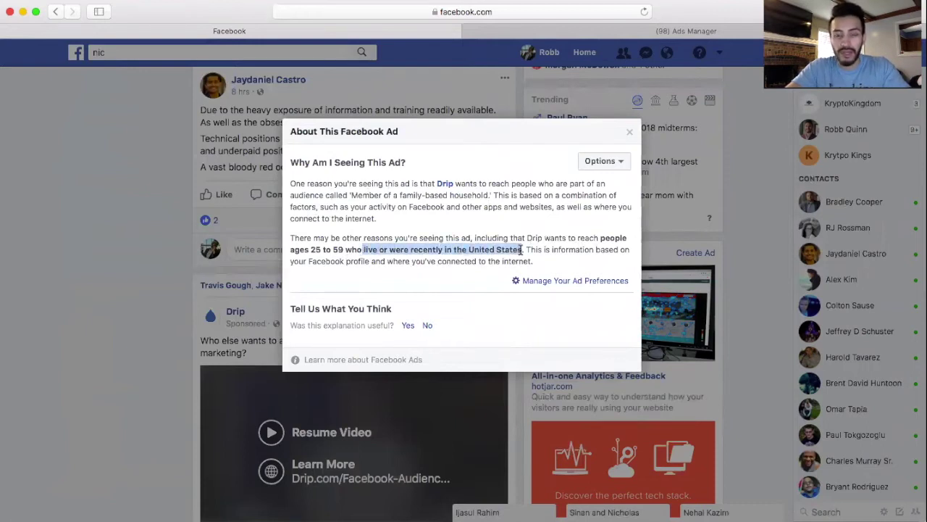
{"action": "left_click", "coordinate": [349, 251]}
{"action": "left_click_drag", "start_coordinate": [302, 250], "coordinate": [346, 250]}
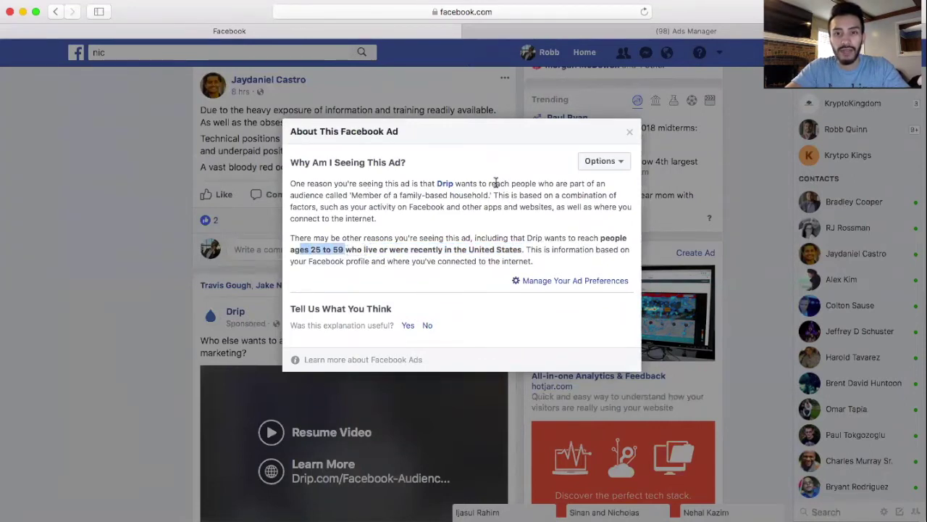
{"action": "left_click_drag", "start_coordinate": [489, 185], "coordinate": [602, 216]}
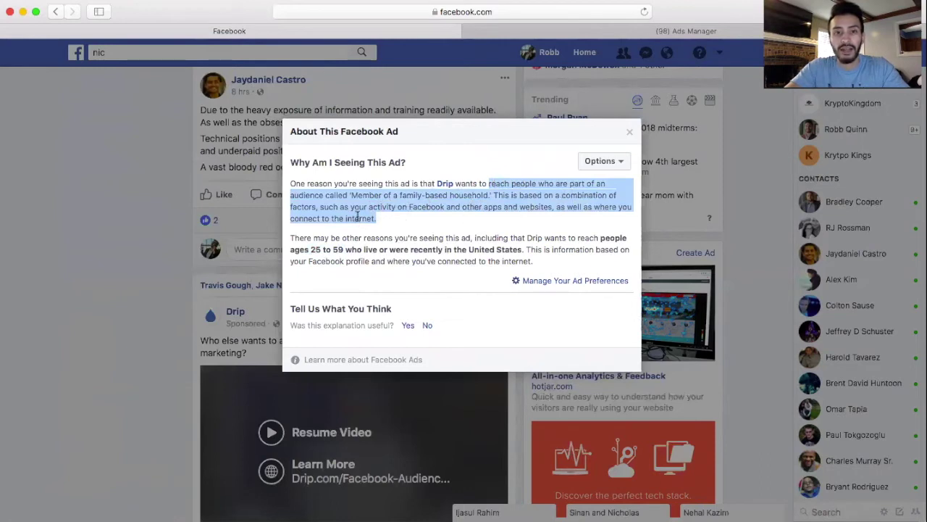
{"action": "left_click", "coordinate": [480, 220]}
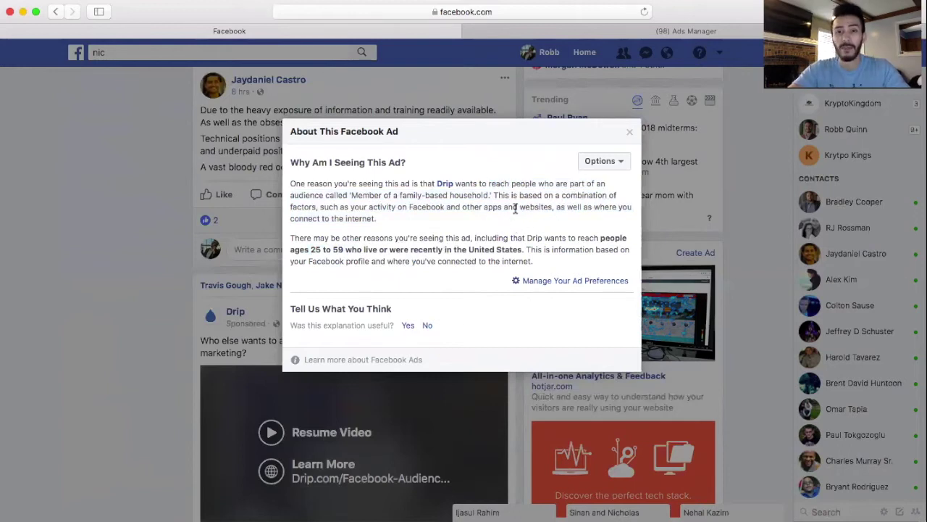
{"action": "left_click", "coordinate": [600, 161]}
{"action": "left_click", "coordinate": [531, 157]}
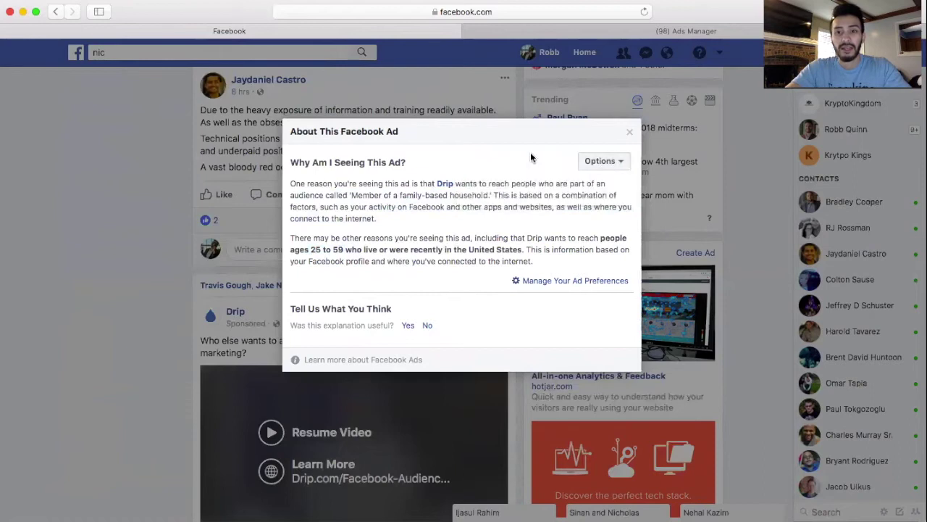
{"action": "left_click", "coordinate": [630, 132]}
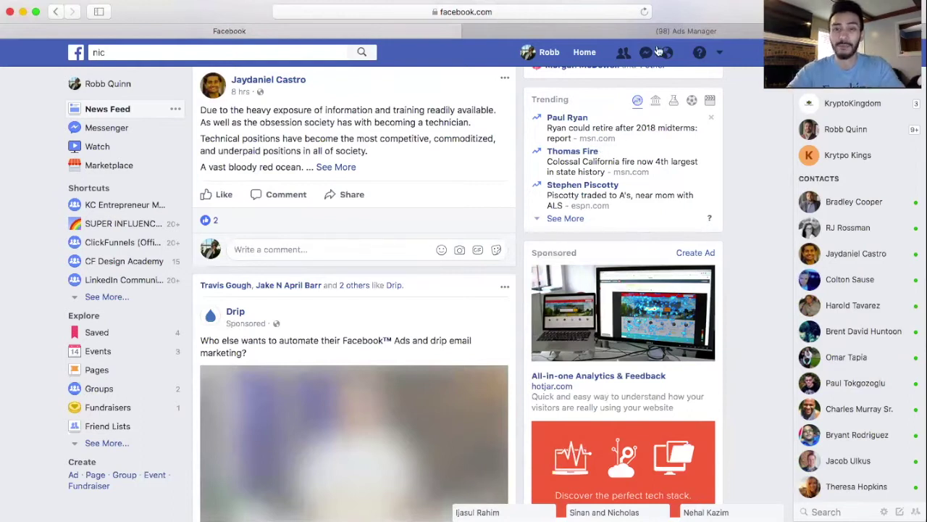
Switch to Ads Manager, discard the saved draft, and start a new campaign with the Conversions objective, continuing to the ad set
{"action": "left_click", "coordinate": [701, 32]}
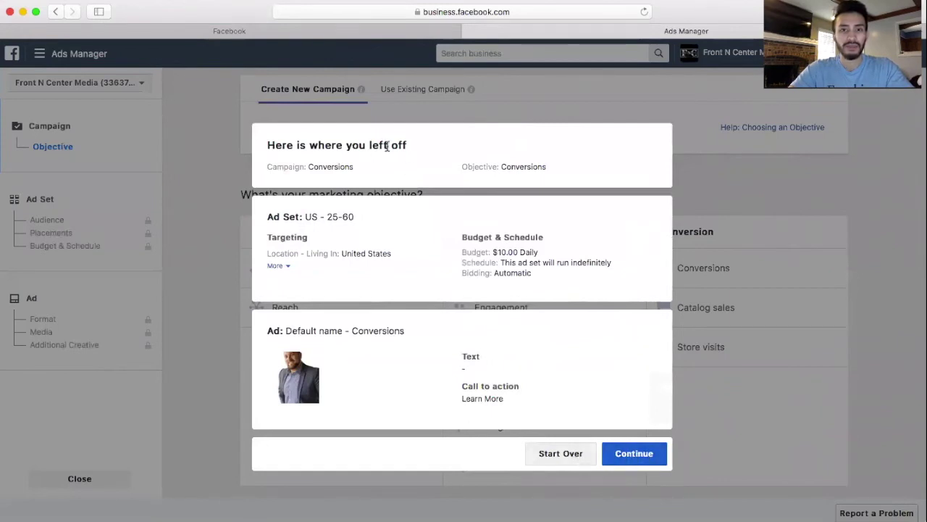
{"action": "left_click", "coordinate": [556, 452]}
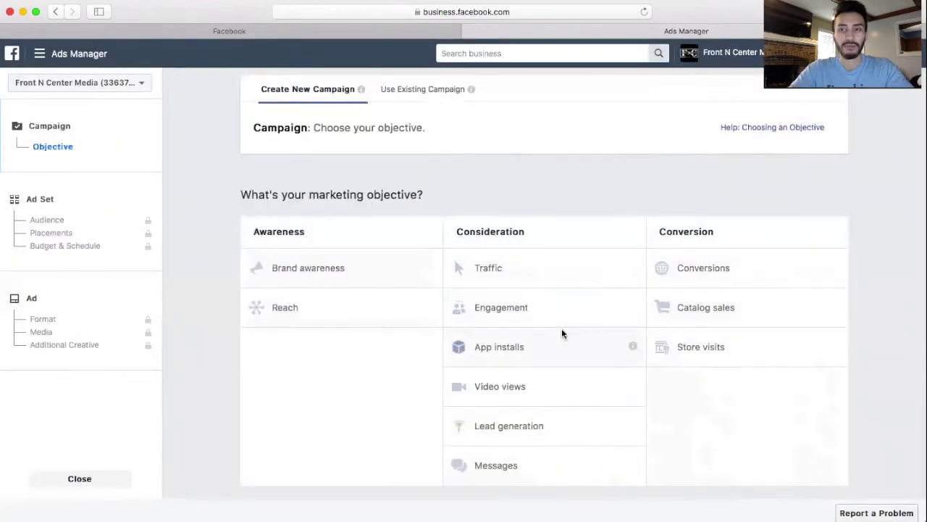
{"action": "left_click", "coordinate": [724, 268]}
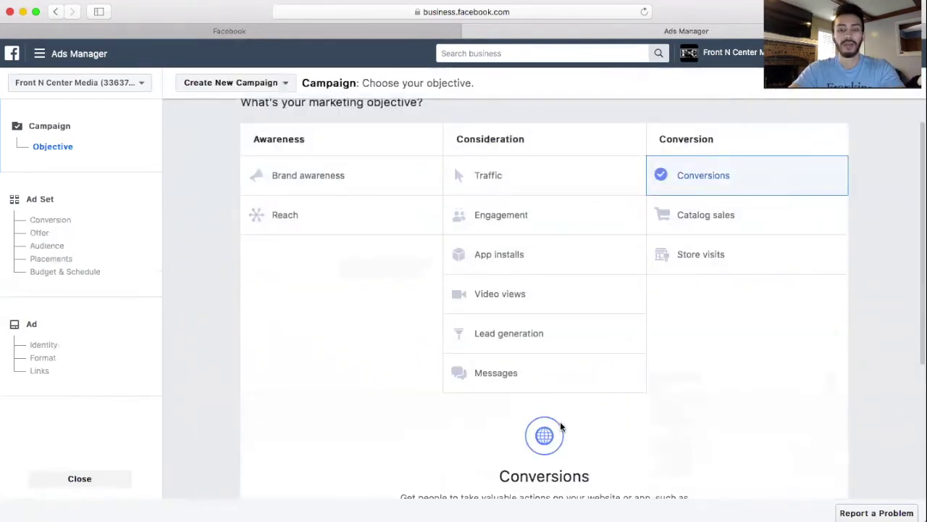
{"action": "scroll", "coordinate": [605, 424], "scroll_direction": "down", "scroll_amount": 1}
{"action": "left_click", "coordinate": [549, 445]}
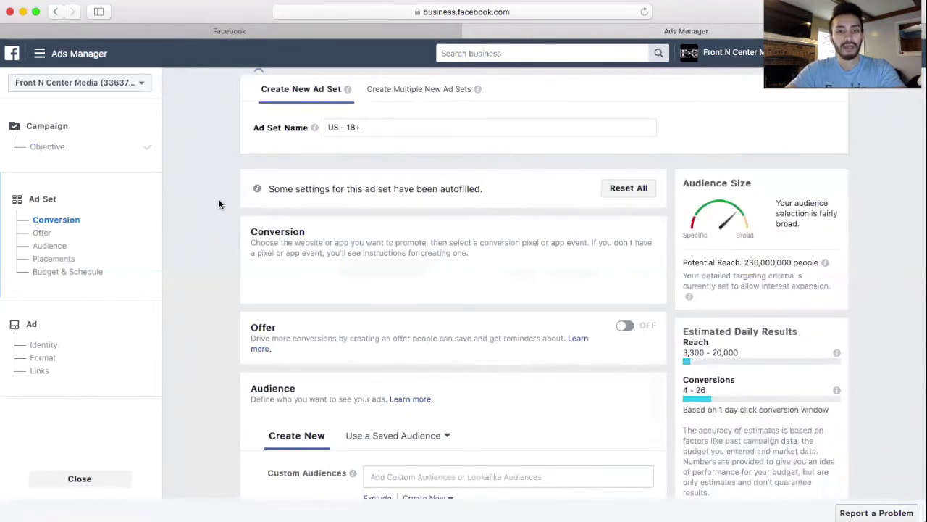
Check the Custom Audiences choices in the ad set's Audience section and close the list
{"action": "scroll", "coordinate": [219, 203], "scroll_direction": "down", "scroll_amount": 2}
{"action": "scroll", "coordinate": [219, 203], "scroll_direction": "down", "scroll_amount": 1}
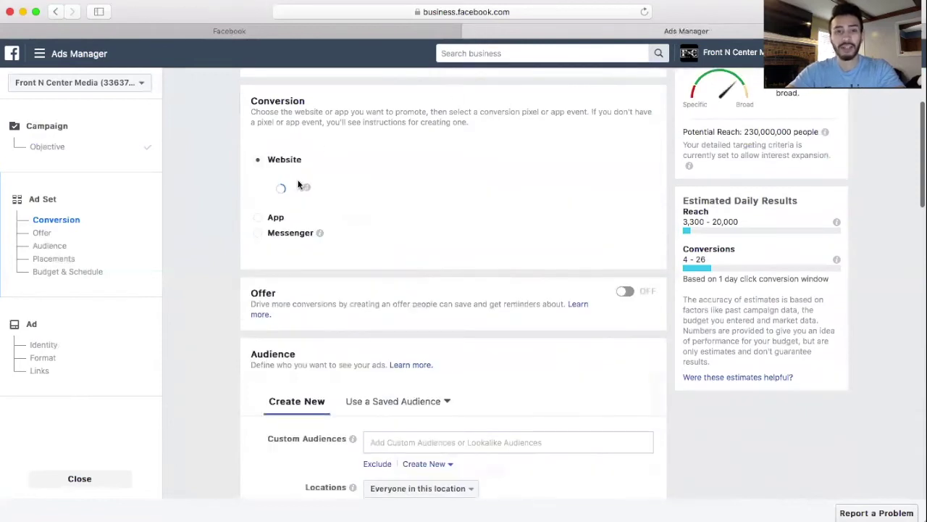
{"action": "scroll", "coordinate": [217, 311], "scroll_direction": "down", "scroll_amount": 3}
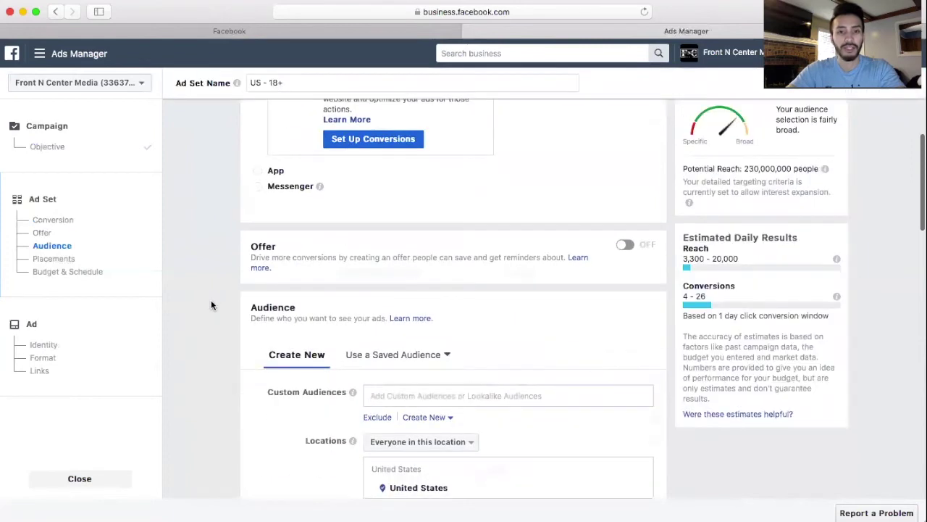
{"action": "scroll", "coordinate": [211, 305], "scroll_direction": "down", "scroll_amount": 3}
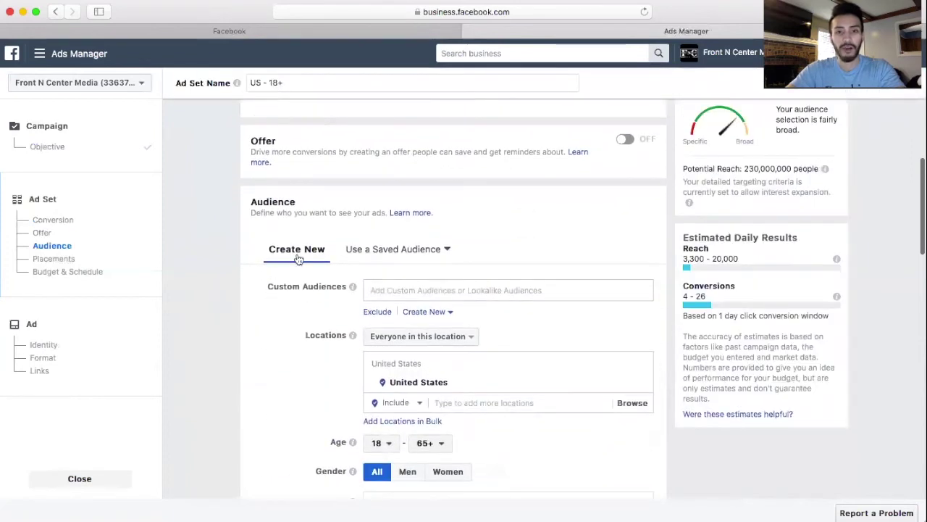
{"action": "left_click", "coordinate": [518, 291]}
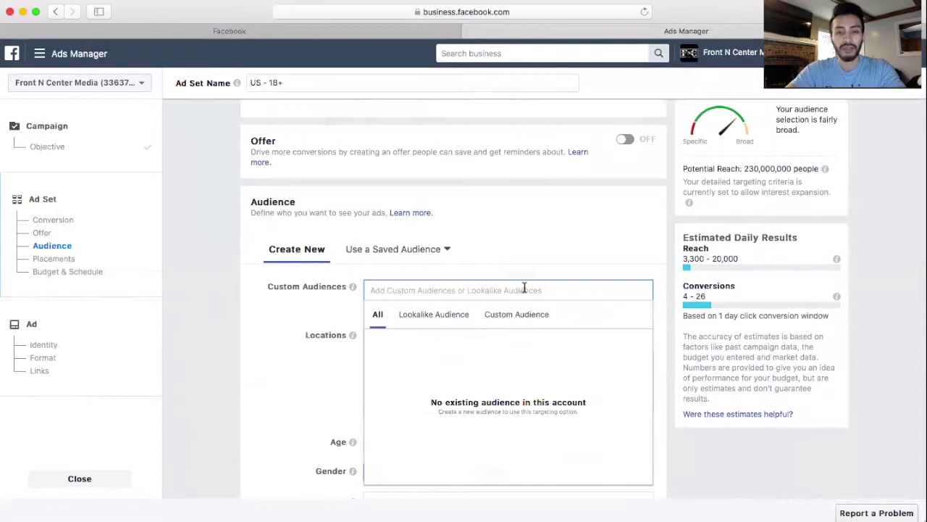
{"action": "left_click", "coordinate": [232, 345]}
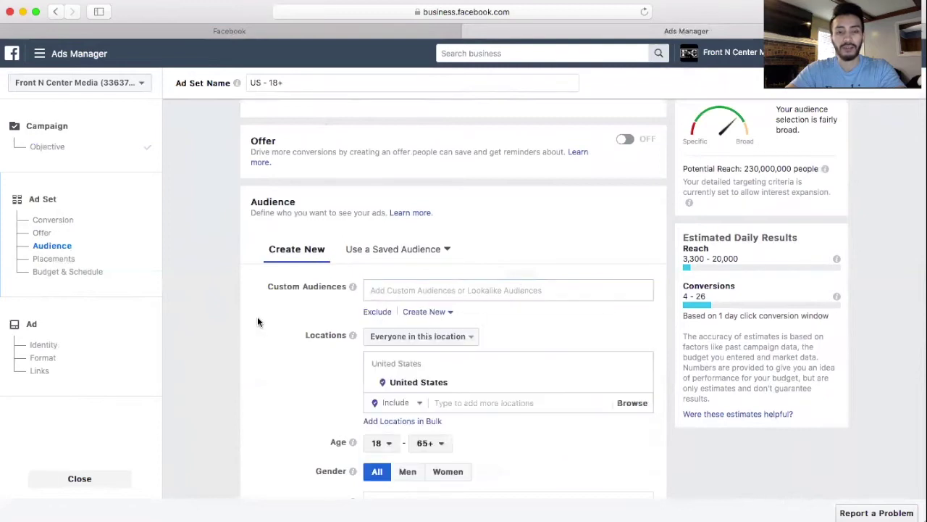
Review the audience location types and choose People who live in this location
{"action": "scroll", "coordinate": [260, 316], "scroll_direction": "down", "scroll_amount": 3}
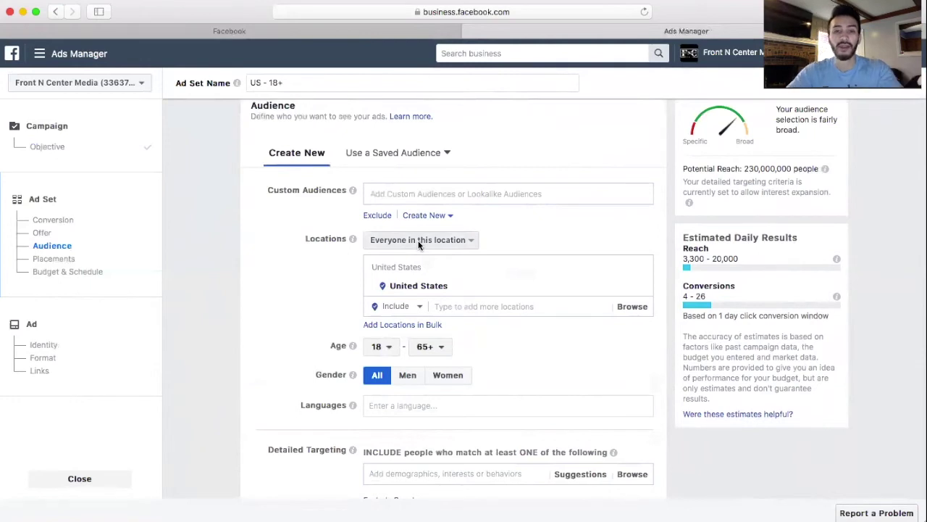
{"action": "left_click", "coordinate": [418, 245]}
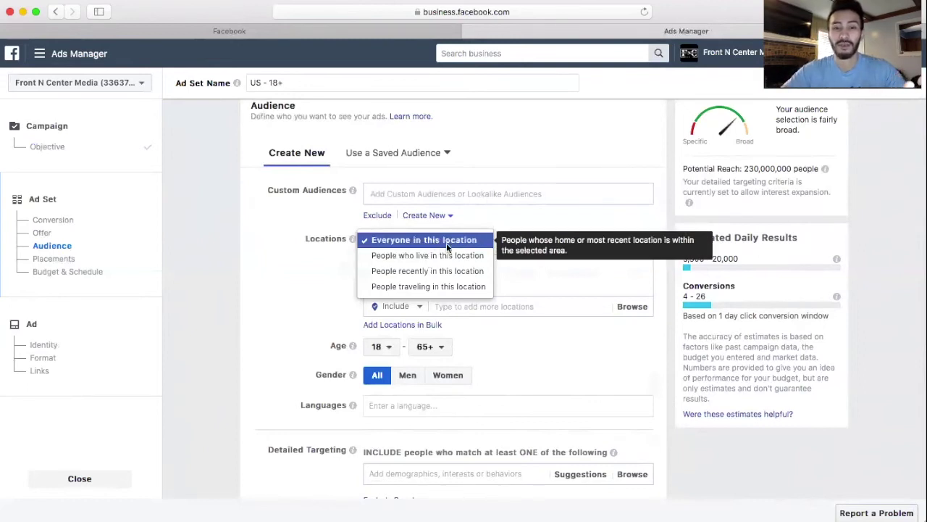
{"action": "left_click", "coordinate": [445, 245]}
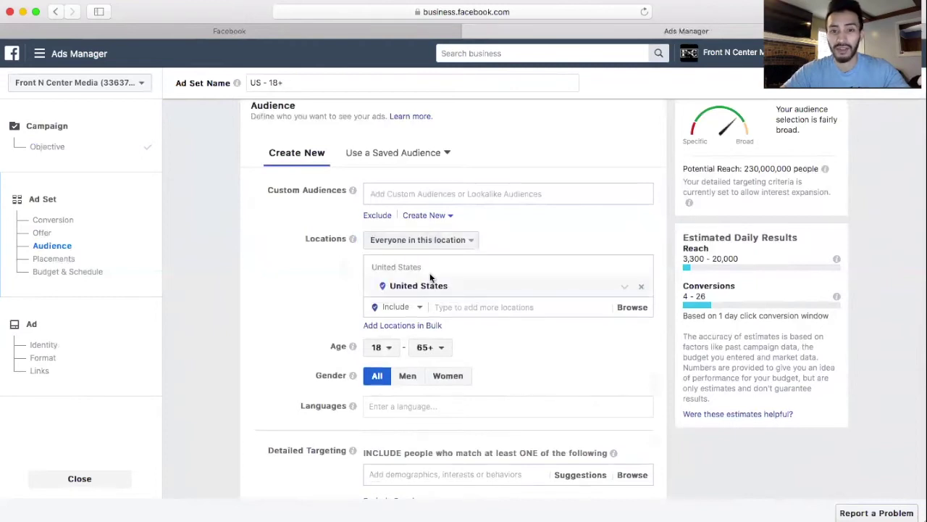
{"action": "left_click", "coordinate": [445, 241]}
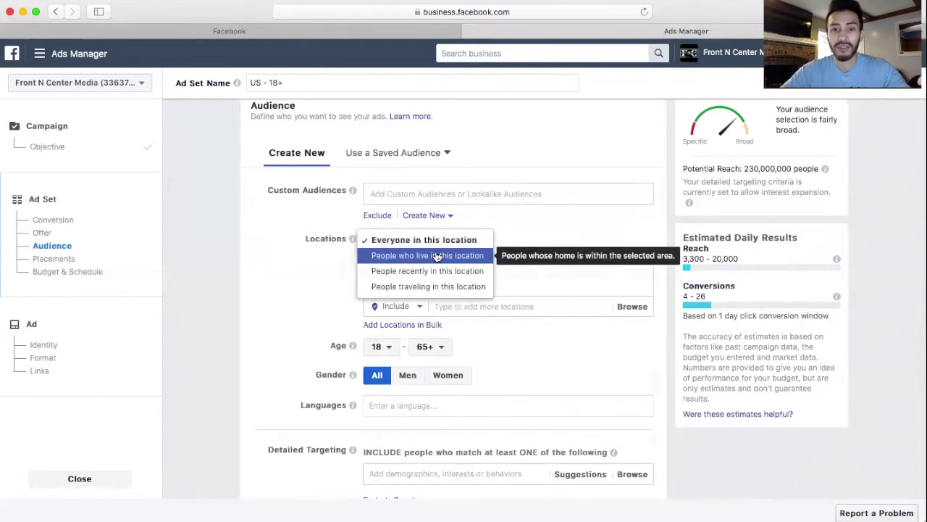
{"action": "left_click", "coordinate": [437, 257]}
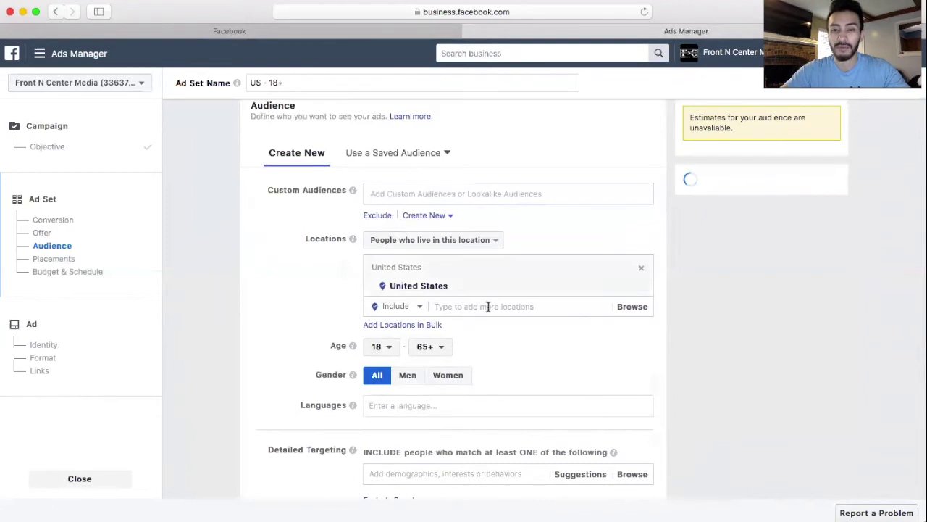
Include zip code 66062 as the audience location in place of the United States
{"action": "left_click", "coordinate": [495, 307]}
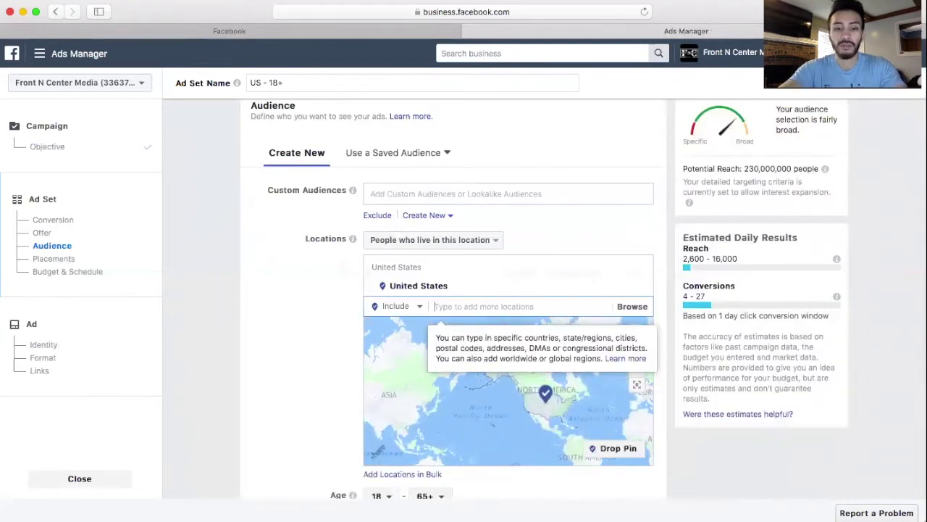
{"action": "type", "text": "66062"}
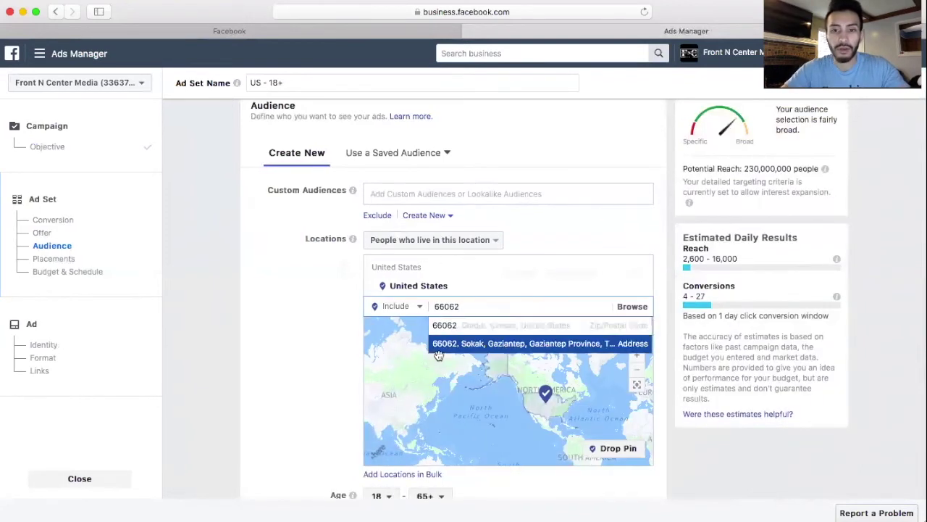
{"action": "key", "text": "Return"}
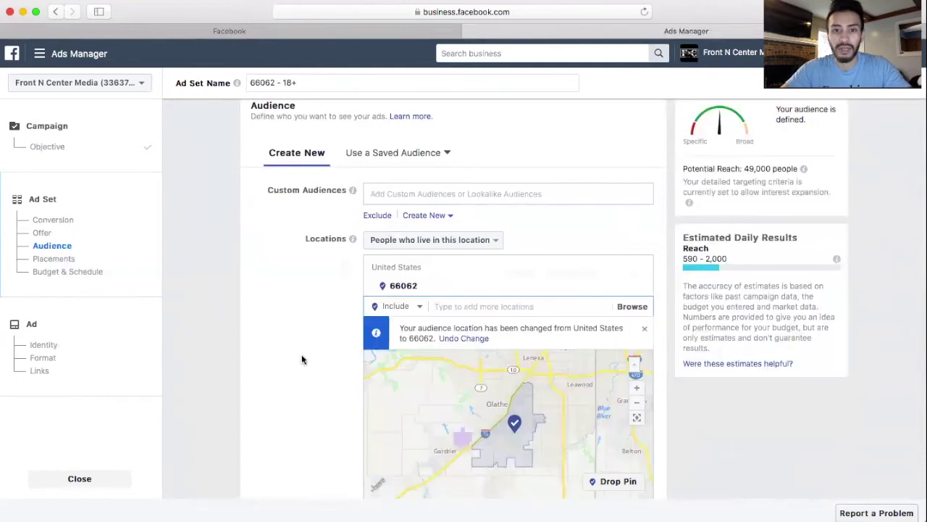
Switch the additional location rule to Exclude and enter zip code 64152
{"action": "scroll", "coordinate": [306, 357], "scroll_direction": "down", "scroll_amount": 2}
{"action": "left_click", "coordinate": [414, 261]}
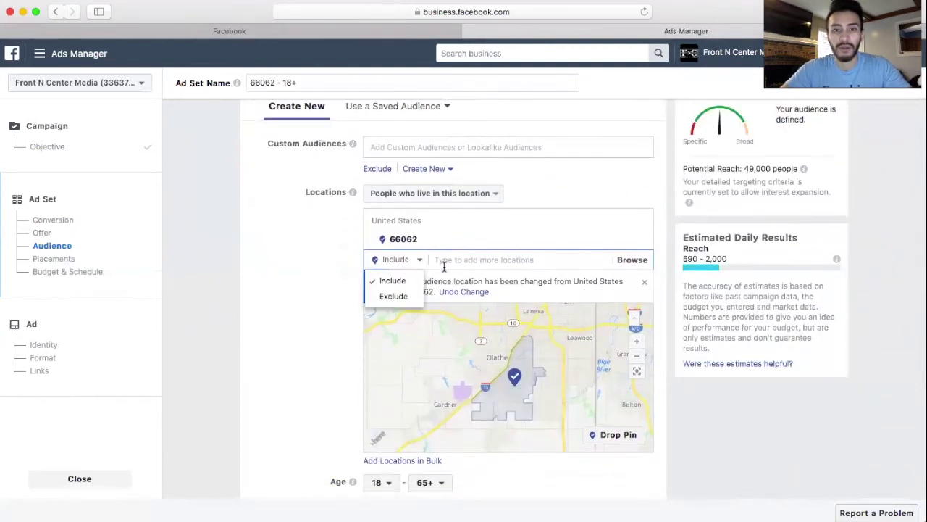
{"action": "left_click", "coordinate": [397, 303]}
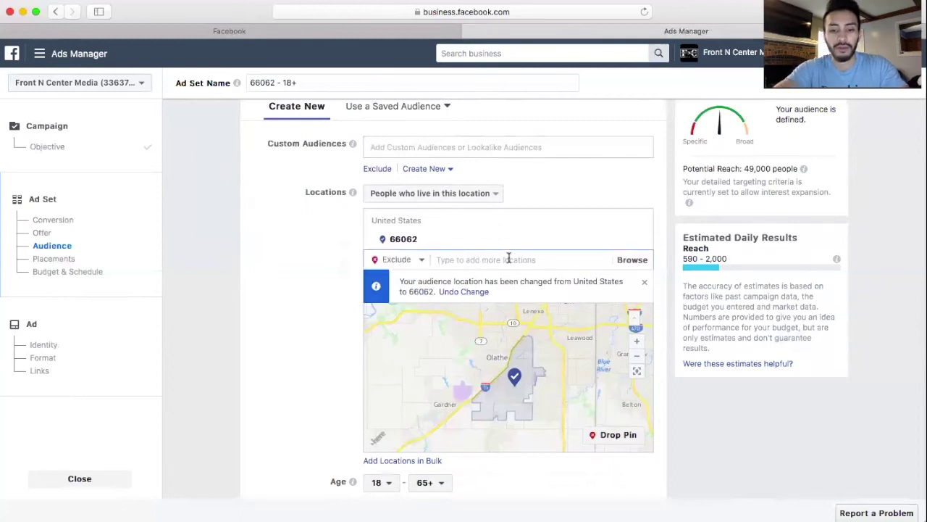
{"action": "type", "text": "64152"}
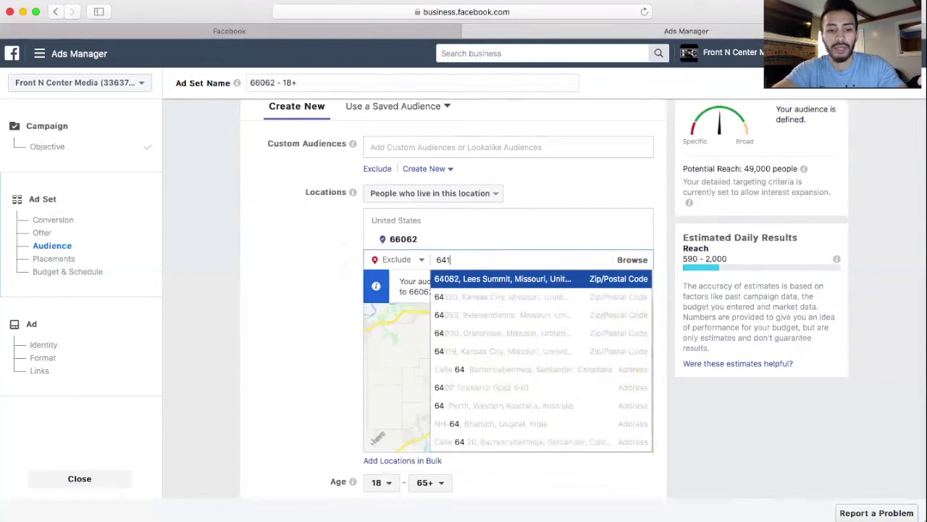
{"action": "left_click", "coordinate": [410, 281]}
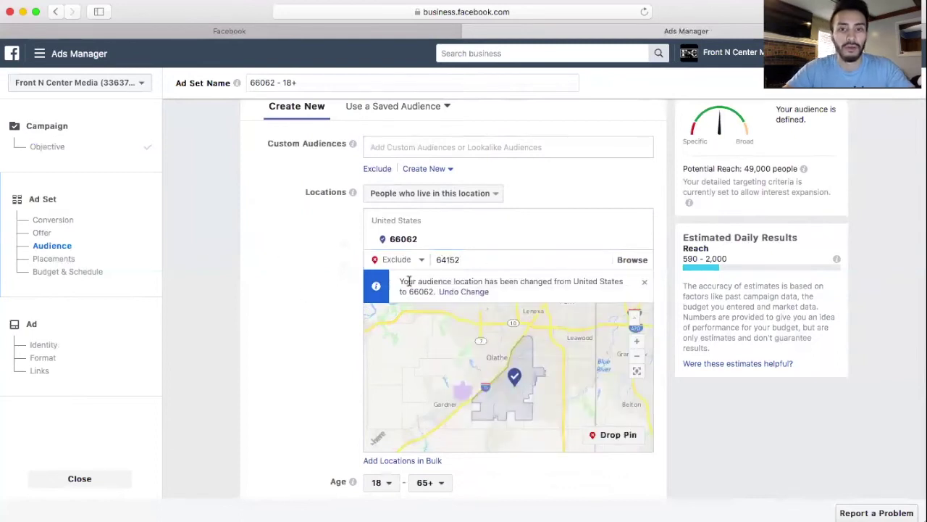
Search Detailed Targeting for "business ow" and include people whose employer is Business Owners
{"action": "scroll", "coordinate": [312, 326], "scroll_direction": "down", "scroll_amount": 3}
{"action": "scroll", "coordinate": [311, 325], "scroll_direction": "down", "scroll_amount": 2}
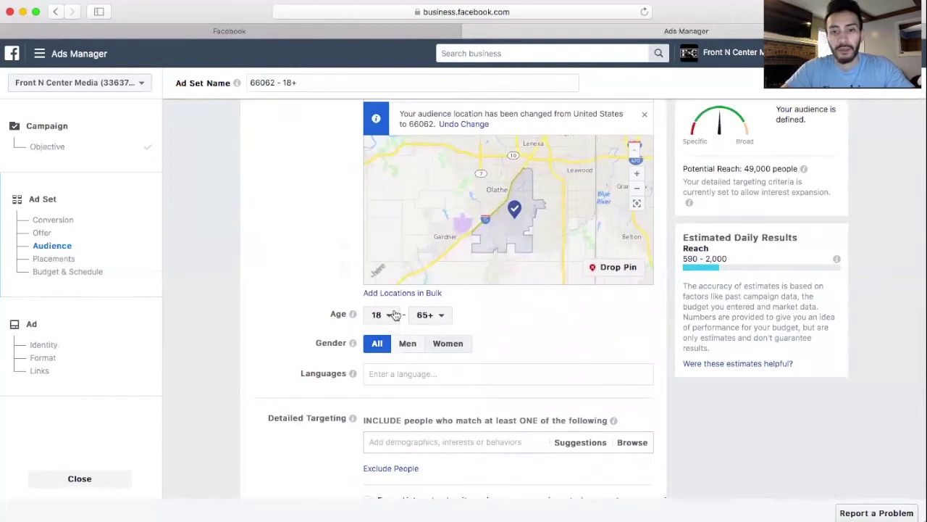
{"action": "scroll", "coordinate": [323, 359], "scroll_direction": "down", "scroll_amount": 5}
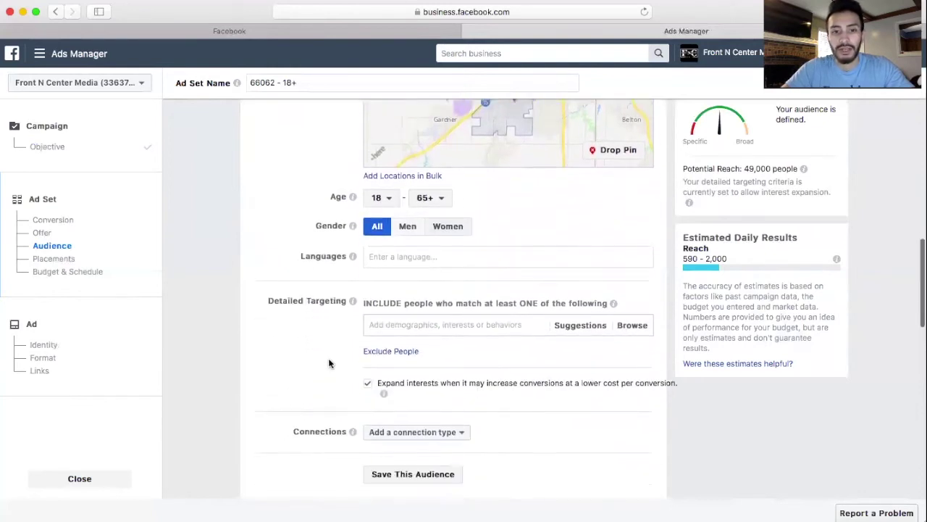
{"action": "left_click", "coordinate": [462, 274]}
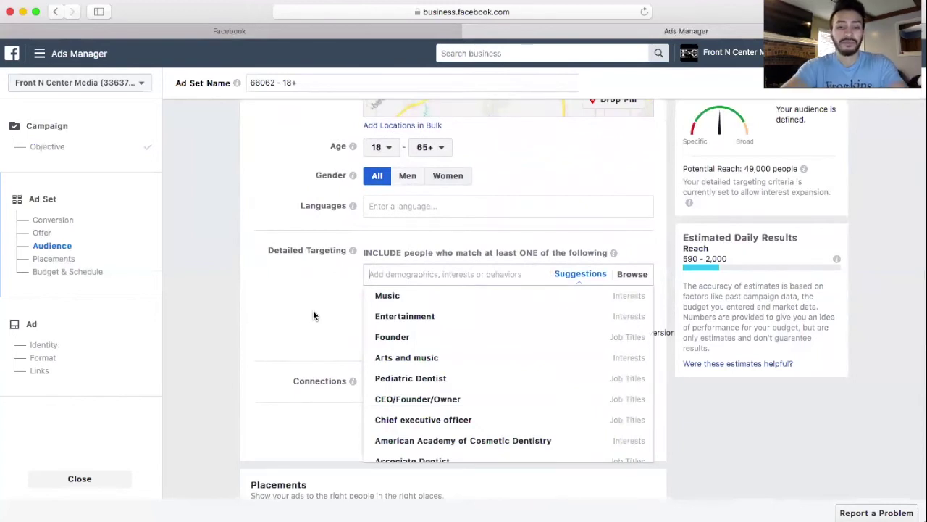
{"action": "type", "text": "business"}
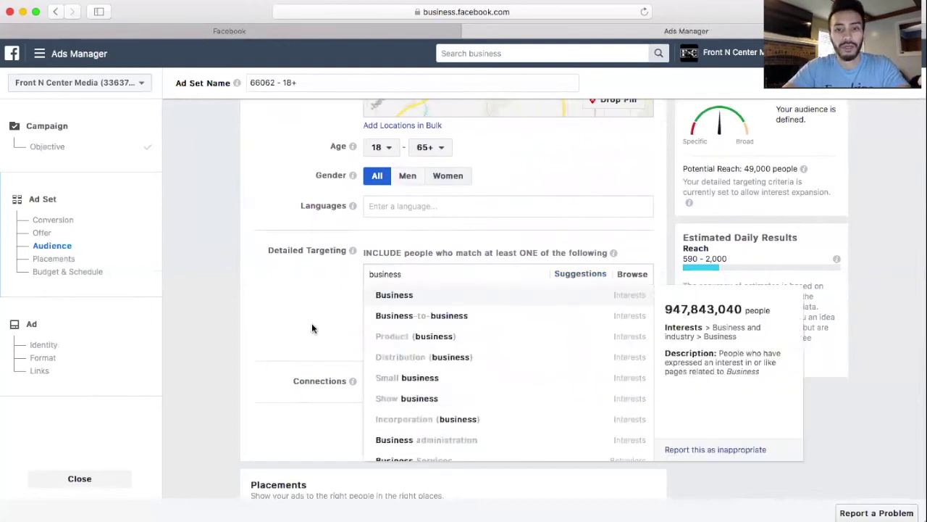
{"action": "scroll", "coordinate": [457, 373], "scroll_direction": "down", "scroll_amount": 2}
{"action": "scroll", "coordinate": [456, 373], "scroll_direction": "down", "scroll_amount": 1}
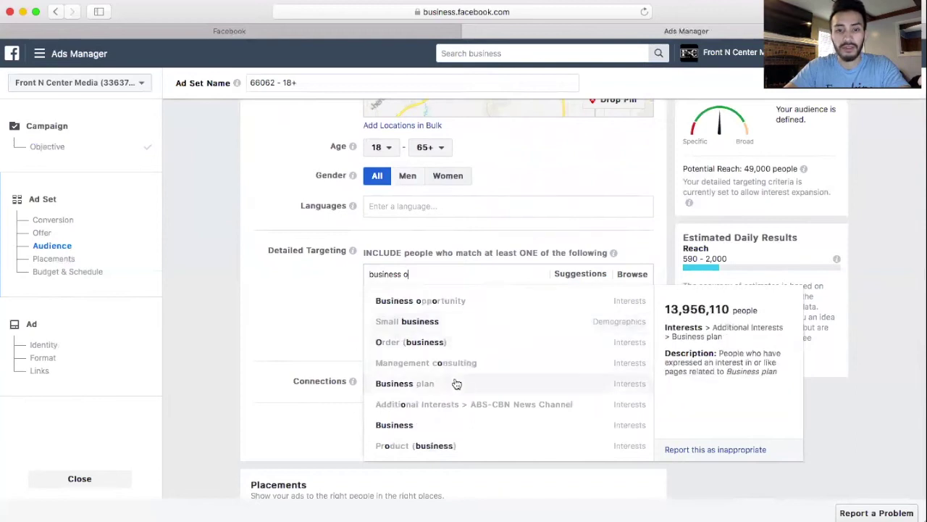
{"action": "scroll", "coordinate": [462, 385], "scroll_direction": "down", "scroll_amount": 5}
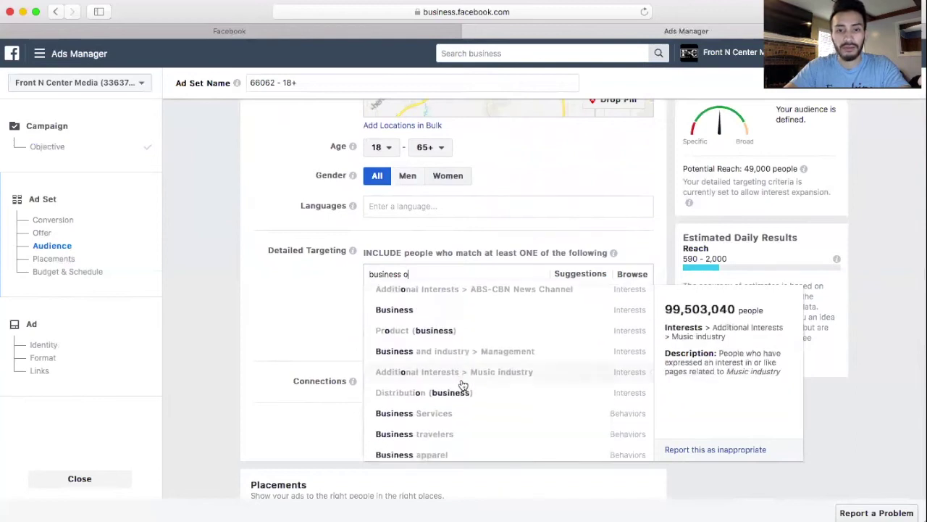
{"action": "type", "text": "w"}
{"action": "scroll", "coordinate": [472, 336], "scroll_direction": "up", "scroll_amount": 4}
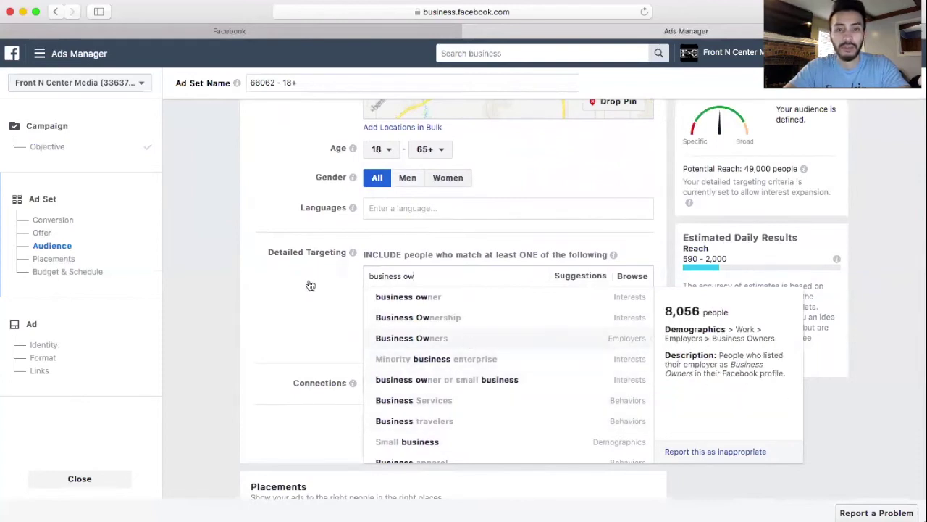
{"action": "key", "text": "Return"}
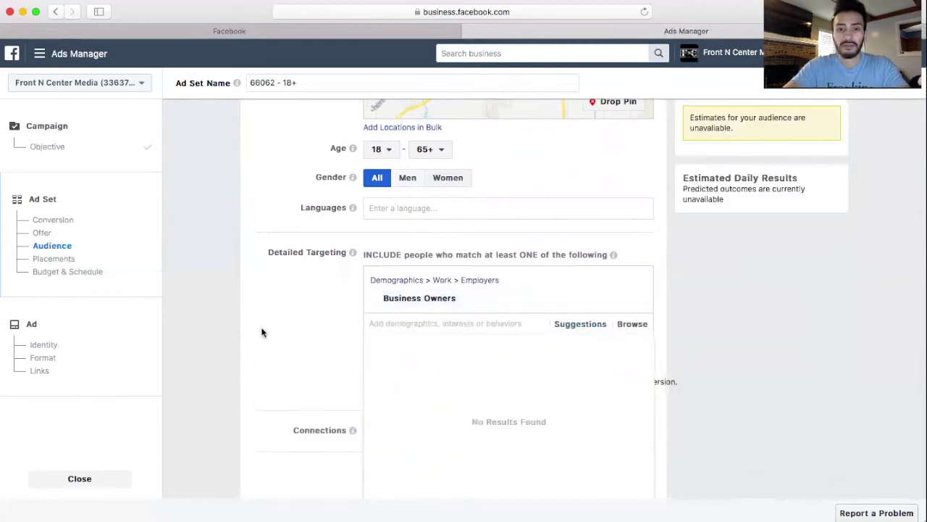
Narrow the audience with a must-also-match condition and search its demographics, interests and behaviors for "construction"
{"action": "scroll", "coordinate": [787, 314], "scroll_direction": "up", "scroll_amount": 5}
{"action": "scroll", "coordinate": [785, 315], "scroll_direction": "down", "scroll_amount": 3}
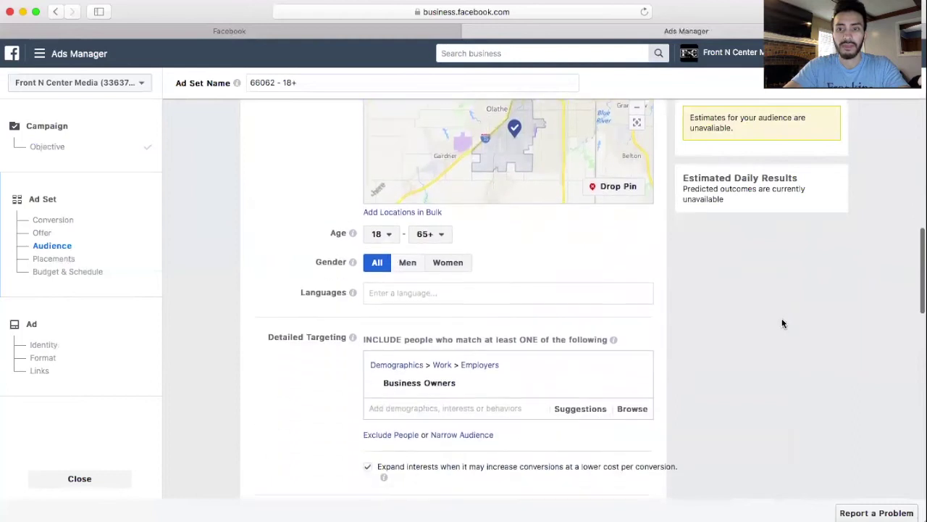
{"action": "scroll", "coordinate": [783, 323], "scroll_direction": "down", "scroll_amount": 5}
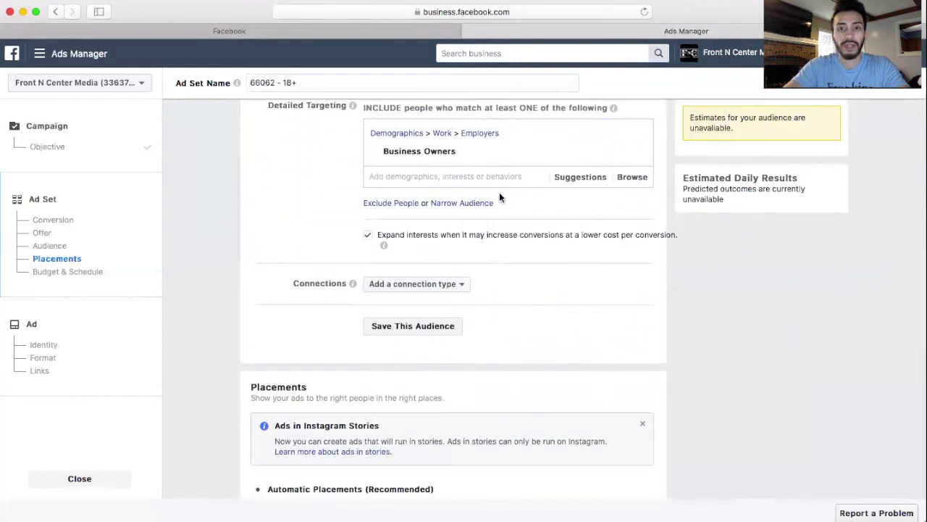
{"action": "left_click", "coordinate": [478, 203]}
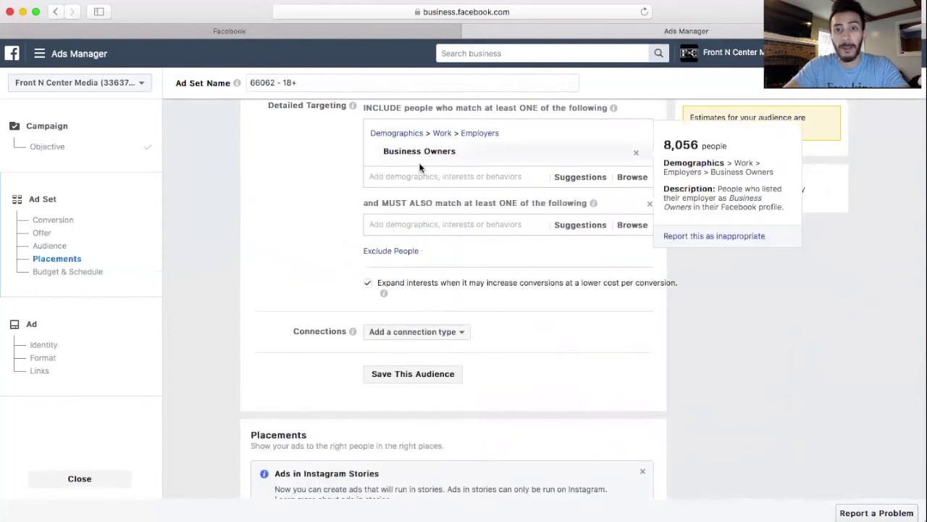
{"action": "left_click", "coordinate": [480, 223]}
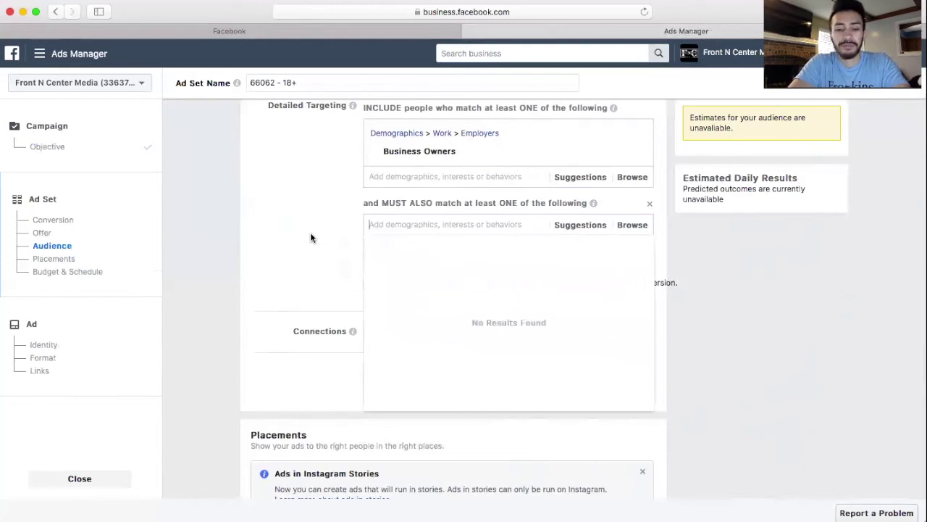
{"action": "type", "text": "construction"}
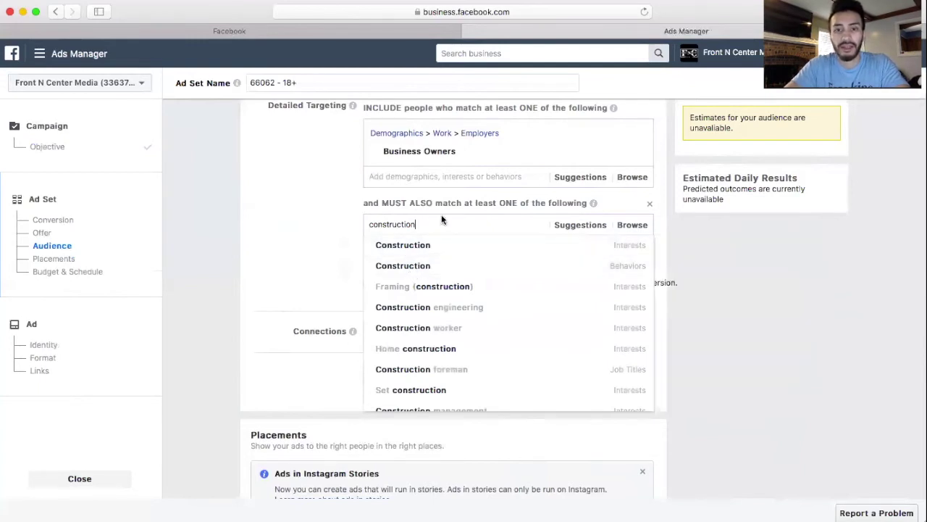
Replace the must-also-match search with "dentist" and require the job title General Dentist alongside the Business Owners employer
{"action": "double_click", "coordinate": [422, 224]}
{"action": "key", "text": "BackSpace"}
{"action": "type", "text": "de"}
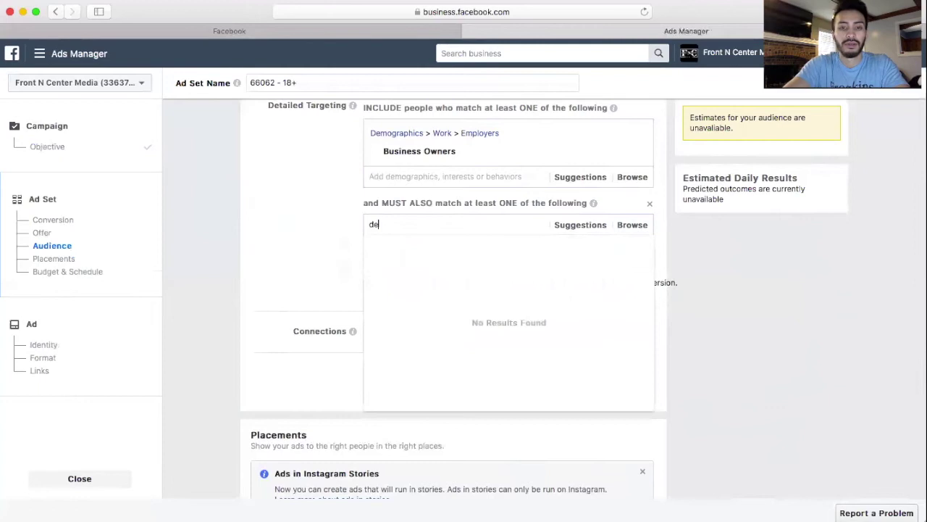
{"action": "type", "text": "ns"}
{"action": "type", "text": "ist"}
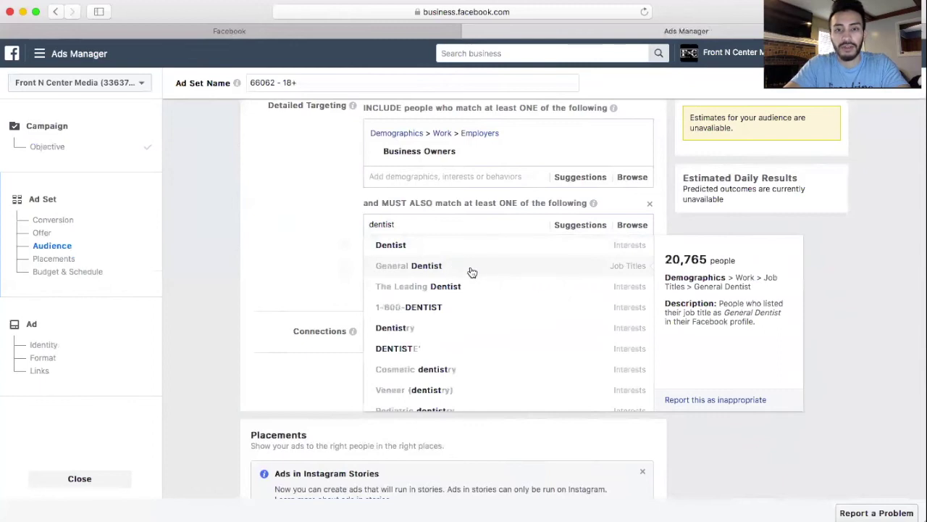
{"action": "left_click", "coordinate": [472, 271]}
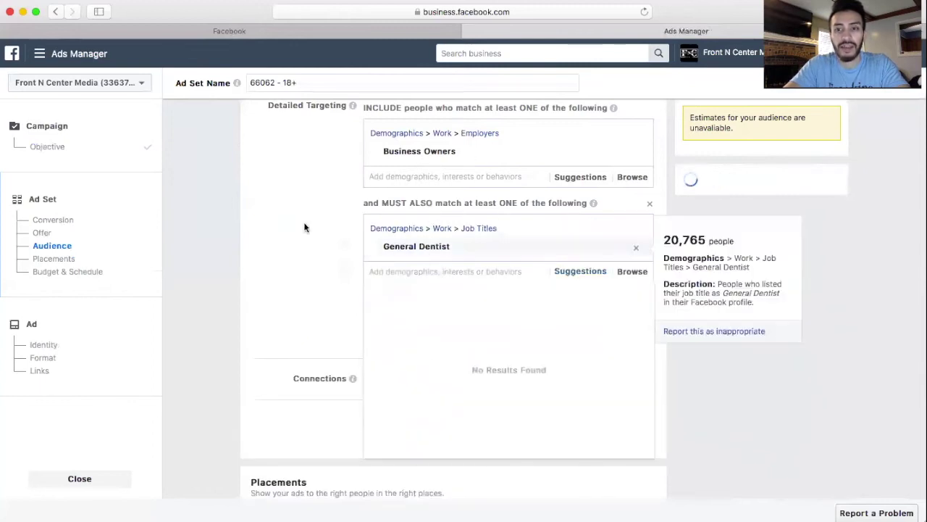
{"action": "left_click", "coordinate": [323, 239]}
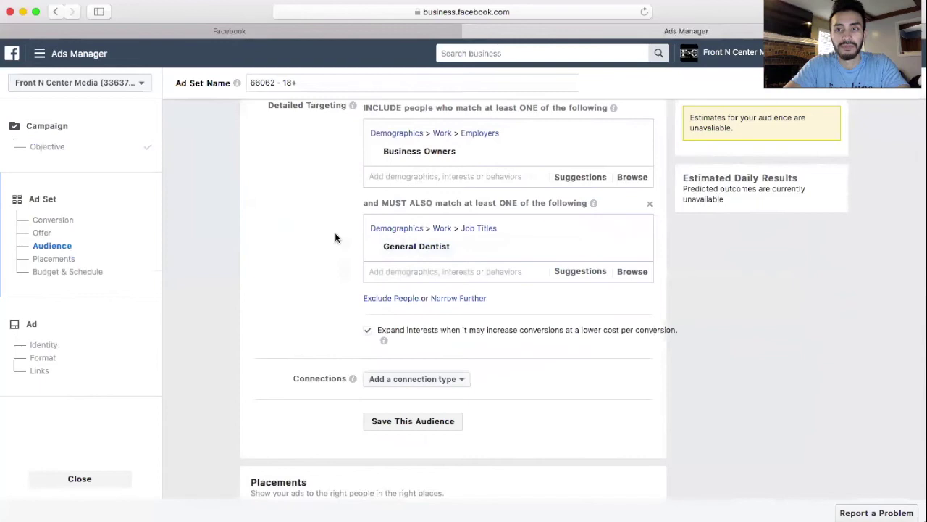
{"action": "scroll", "coordinate": [335, 237], "scroll_direction": "down", "scroll_amount": 5}
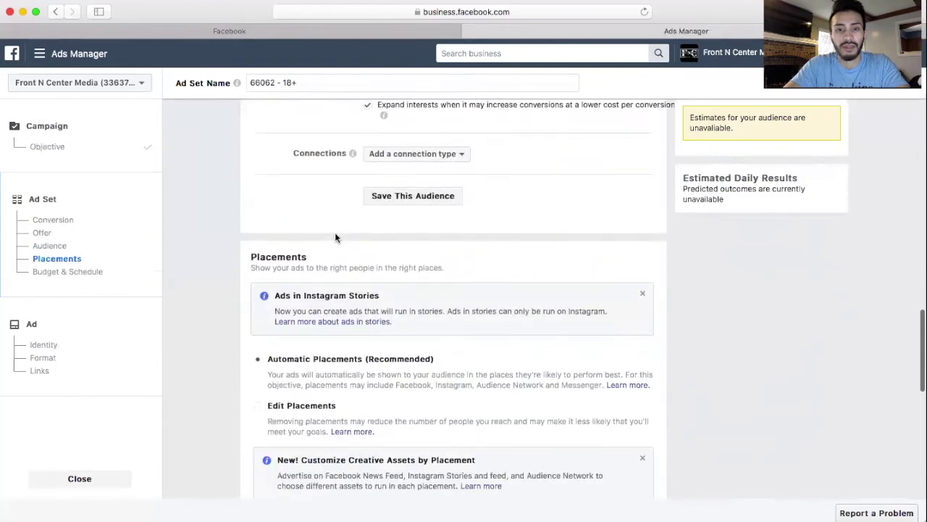
{"action": "scroll", "coordinate": [335, 235], "scroll_direction": "up", "scroll_amount": 5}
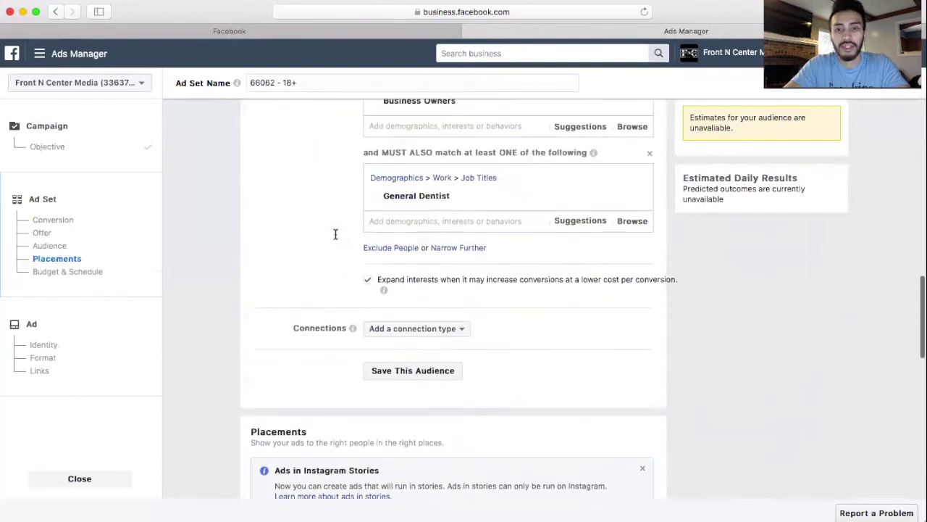
{"action": "scroll", "coordinate": [336, 234], "scroll_direction": "up", "scroll_amount": 1}
{"action": "scroll", "coordinate": [313, 184], "scroll_direction": "up", "scroll_amount": 2}
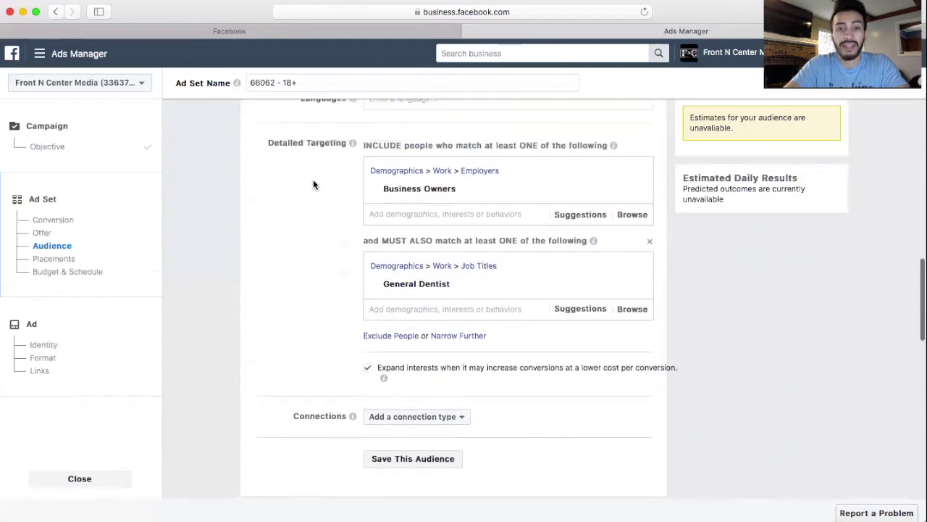
{"action": "scroll", "coordinate": [313, 184], "scroll_direction": "up", "scroll_amount": 1}
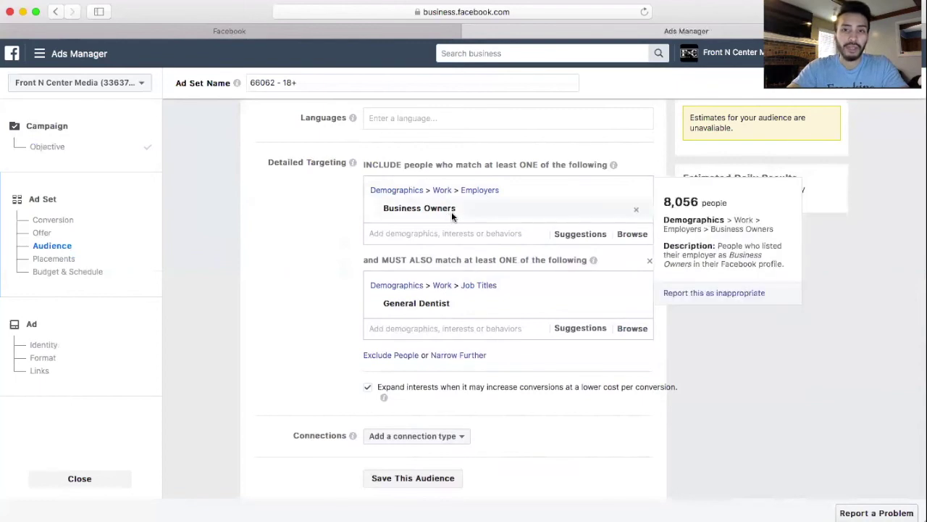
Switch to the Facebook feed, read why the sponsored Drip ad is shown, highlighting its audience explanation, and return to Ads Manager
{"action": "left_click", "coordinate": [352, 29]}
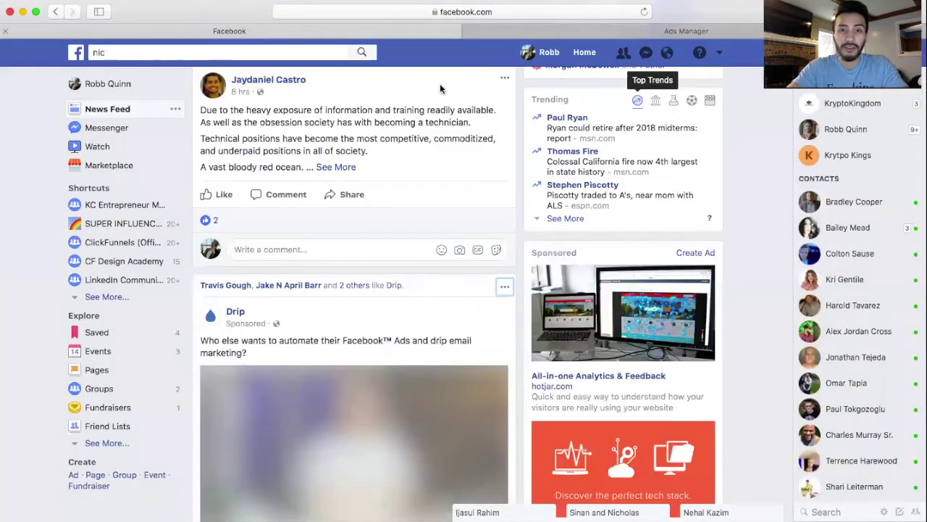
{"action": "left_click", "coordinate": [505, 286]}
{"action": "left_click", "coordinate": [438, 393]}
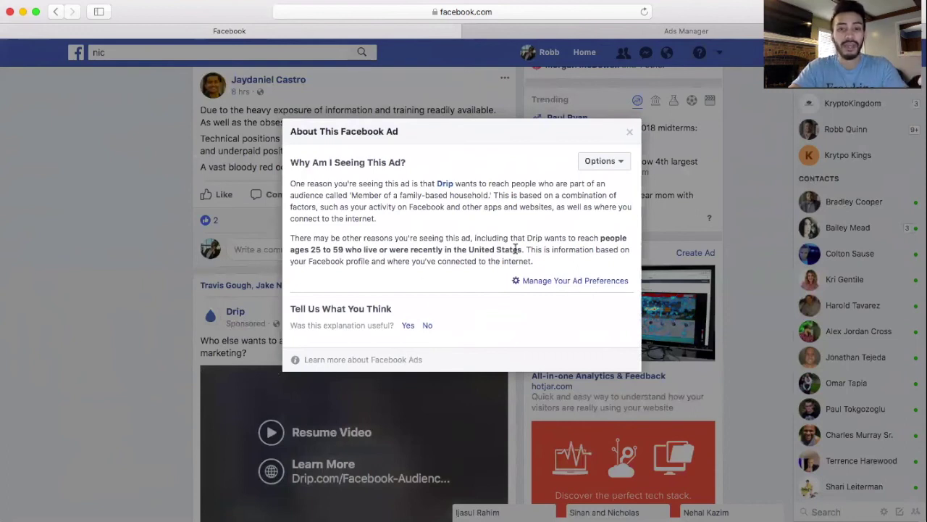
{"action": "left_click_drag", "start_coordinate": [416, 210], "coordinate": [520, 236]}
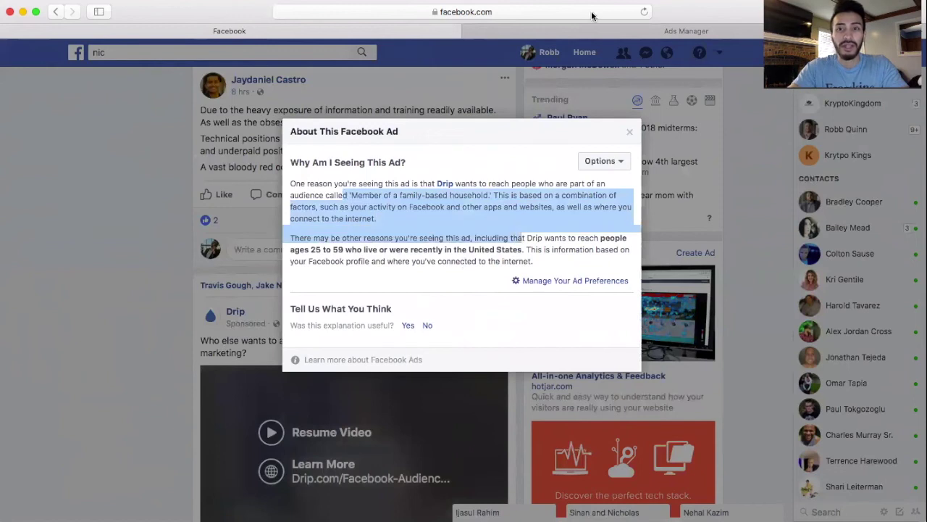
{"action": "left_click", "coordinate": [602, 31]}
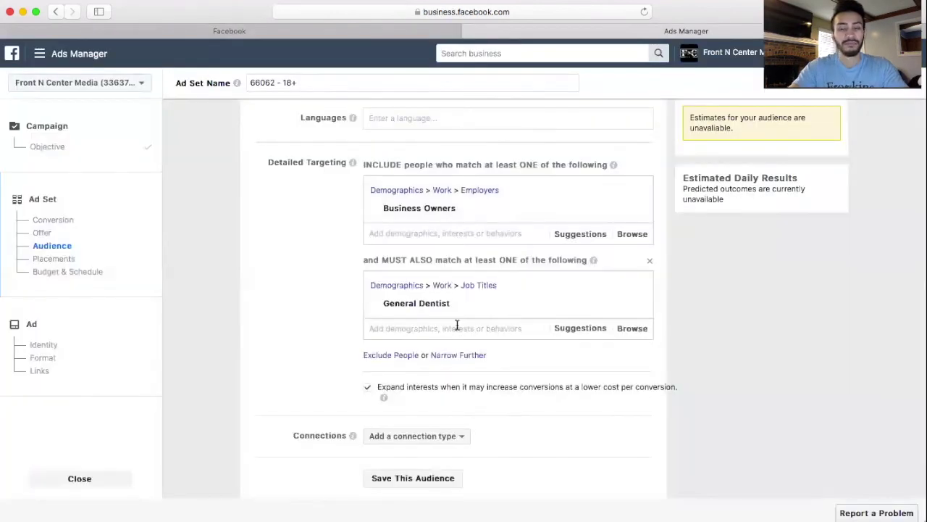